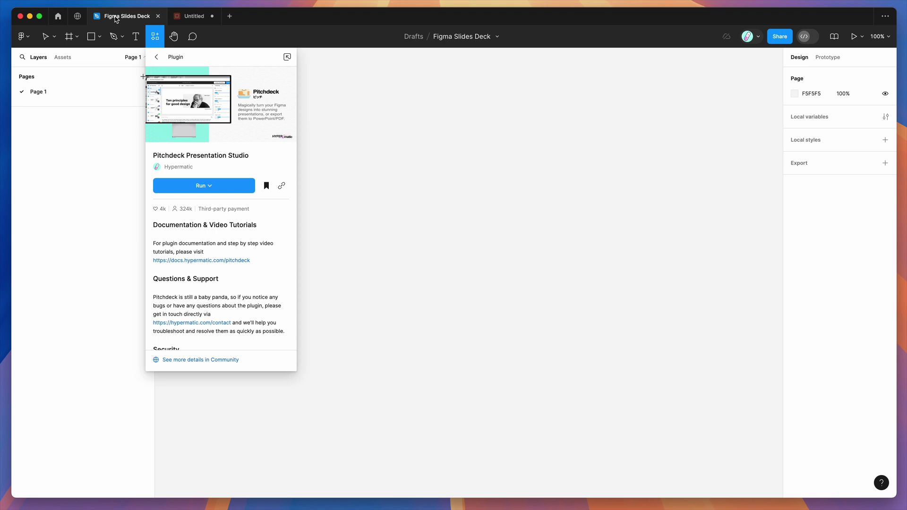
pyautogui.click(187, 20)
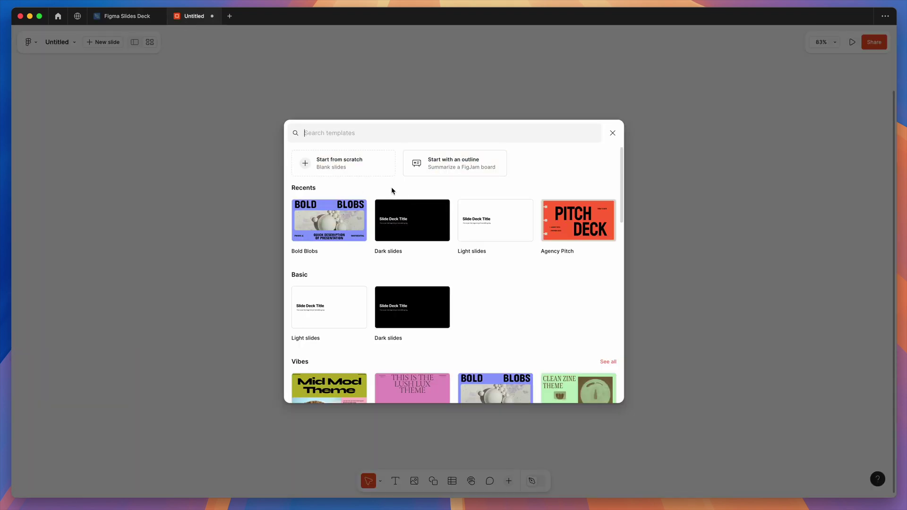
pyautogui.click(122, 19)
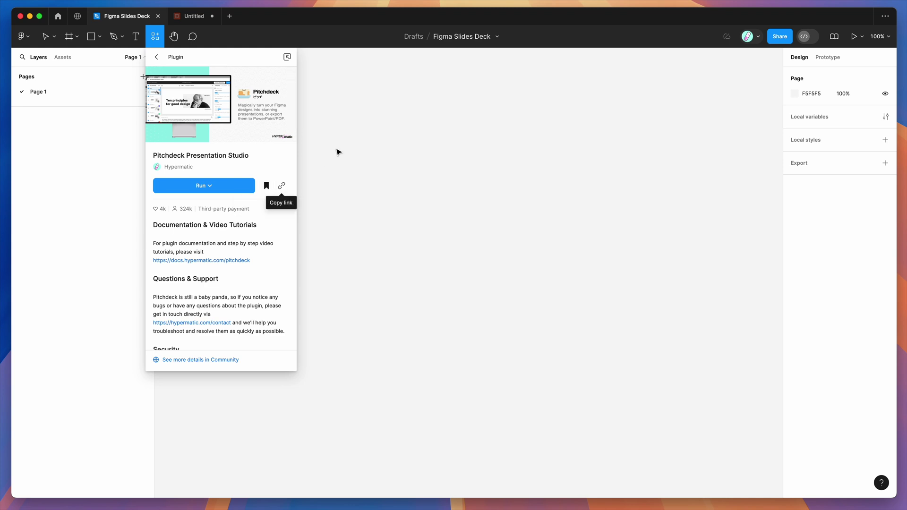
# Step: Run the saved Pitchdeck Presentation Studio plugin in the Figma Slides Deck file and move its window down to free canvas space
pyautogui.click(328, 98)
pyautogui.rightClick(328, 98)
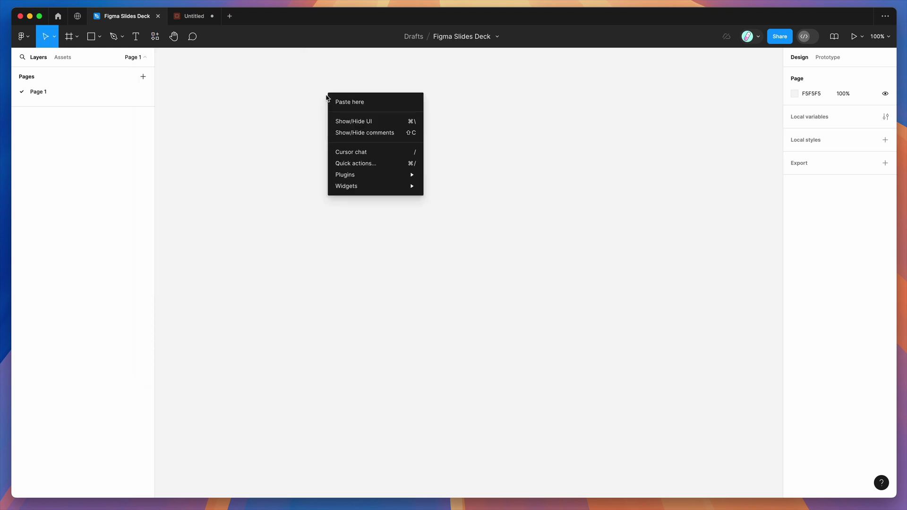
pyautogui.moveTo(355, 179)
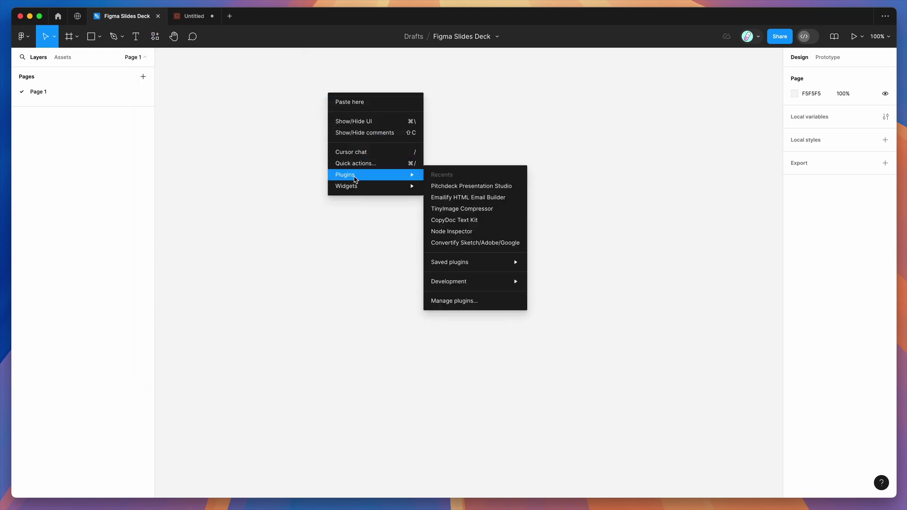
pyautogui.moveTo(467, 263)
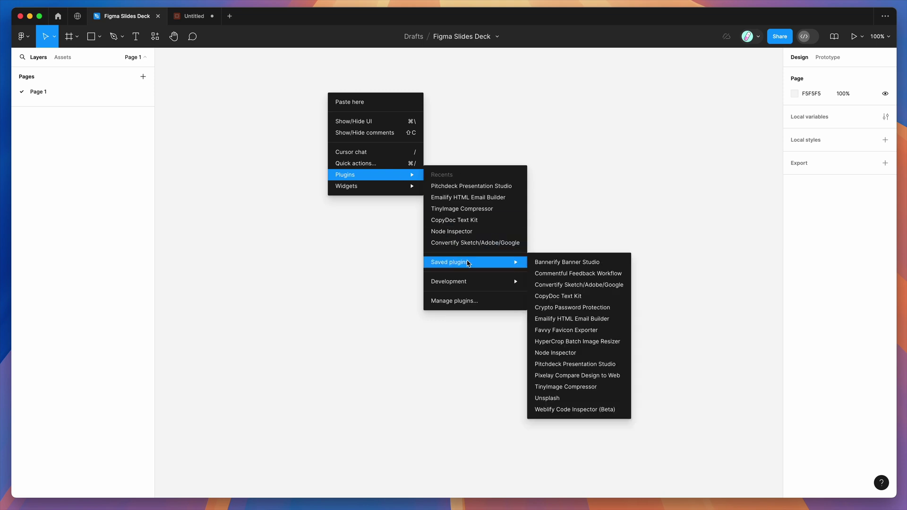
pyautogui.click(556, 365)
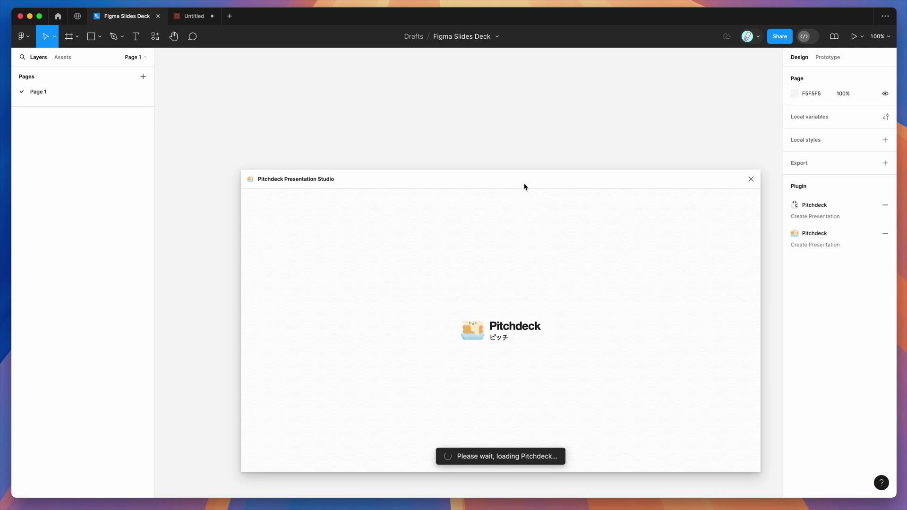
pyautogui.moveTo(524, 185); pyautogui.dragTo(532, 169)
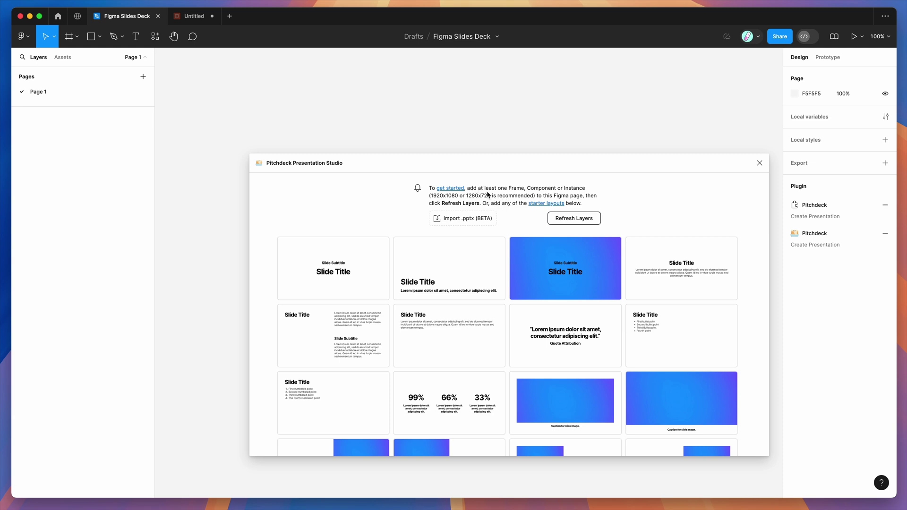
pyautogui.moveTo(487, 166); pyautogui.dragTo(484, 178)
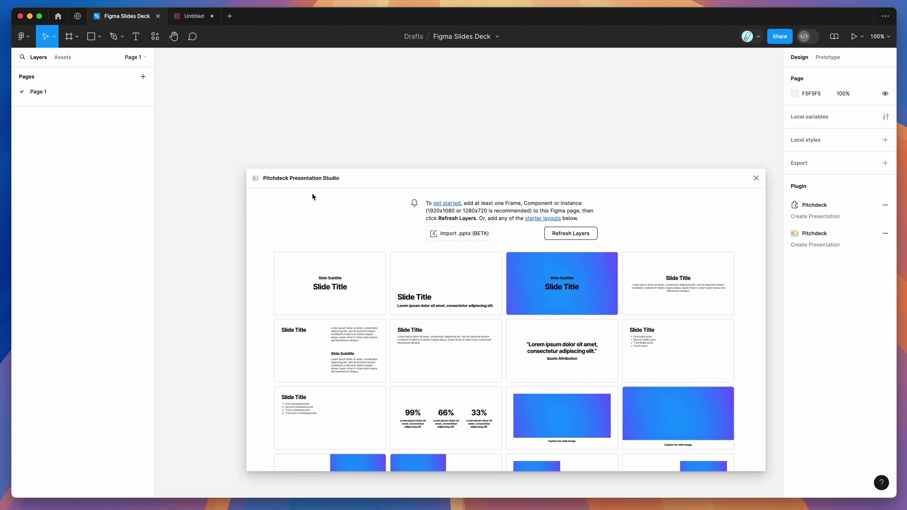
pyautogui.moveTo(348, 184); pyautogui.dragTo(346, 189)
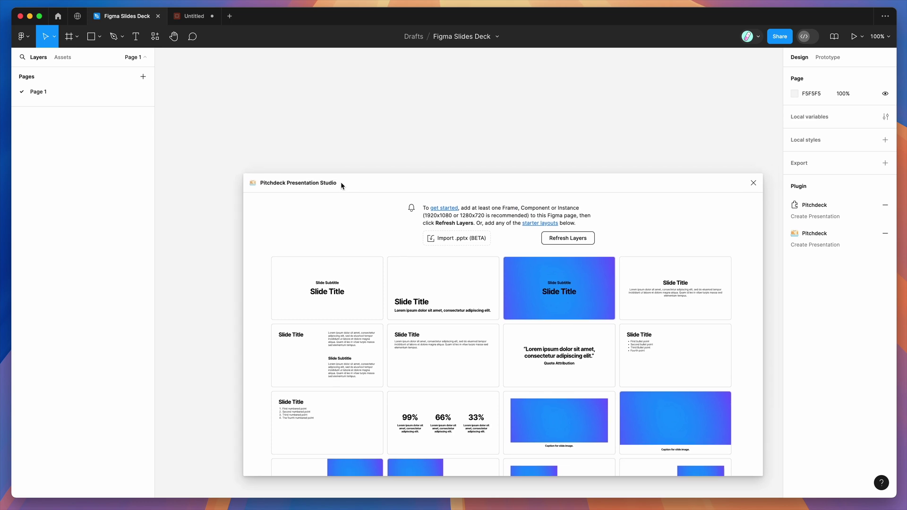
# Step: Add all slides of the Dark slides template to the Untitled slides file
pyautogui.click(189, 21)
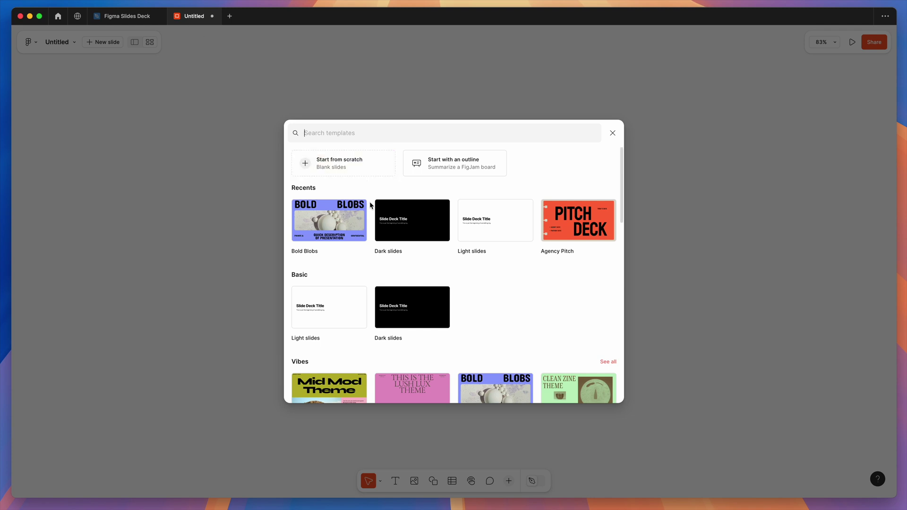
pyautogui.moveTo(406, 225)
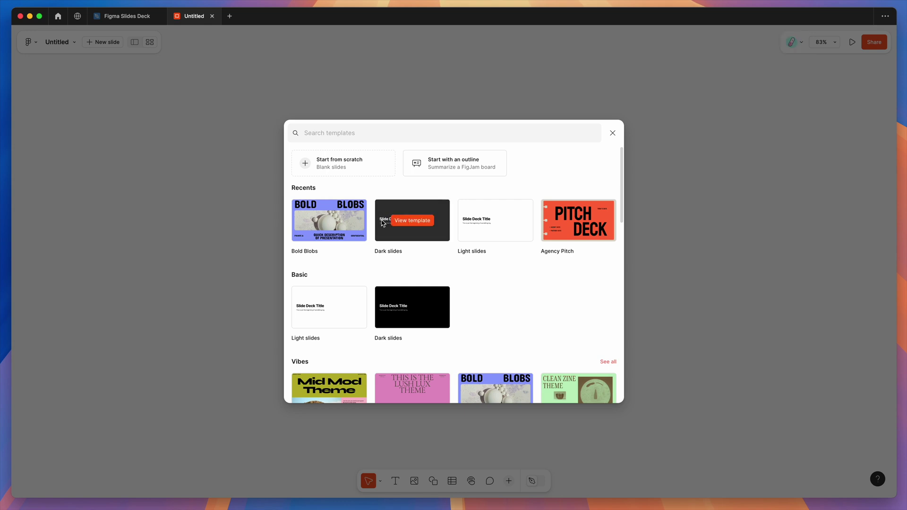
pyautogui.click(407, 222)
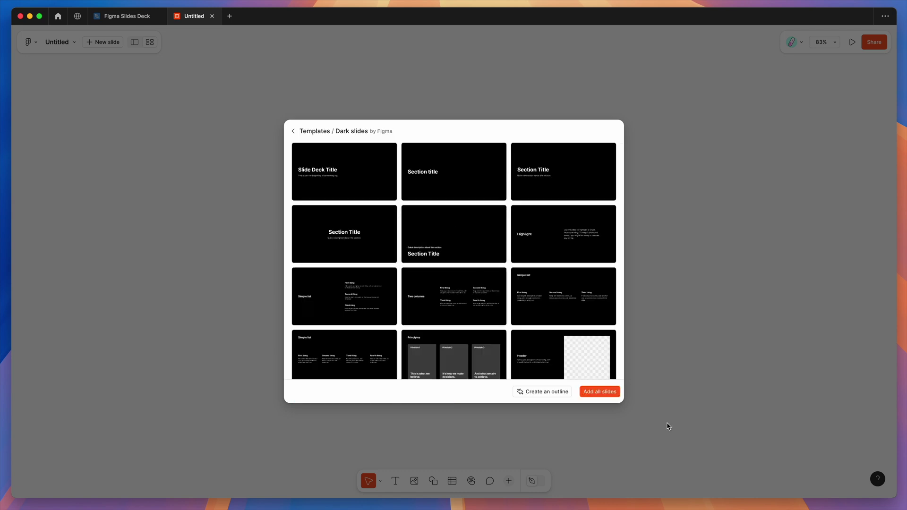
pyautogui.click(603, 391)
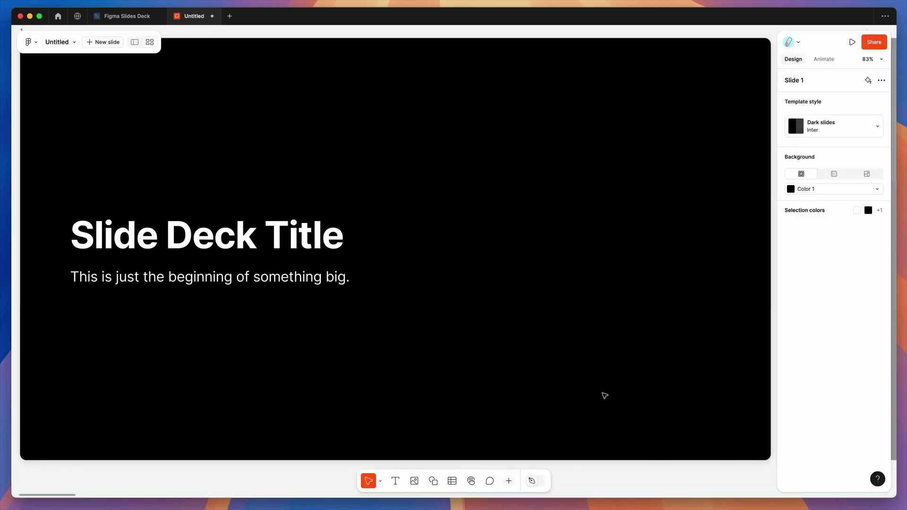
# Step: Browse the added template slides in the single-slide view, opening slides 2 and 3 before returning to slide 1
pyautogui.press('-')
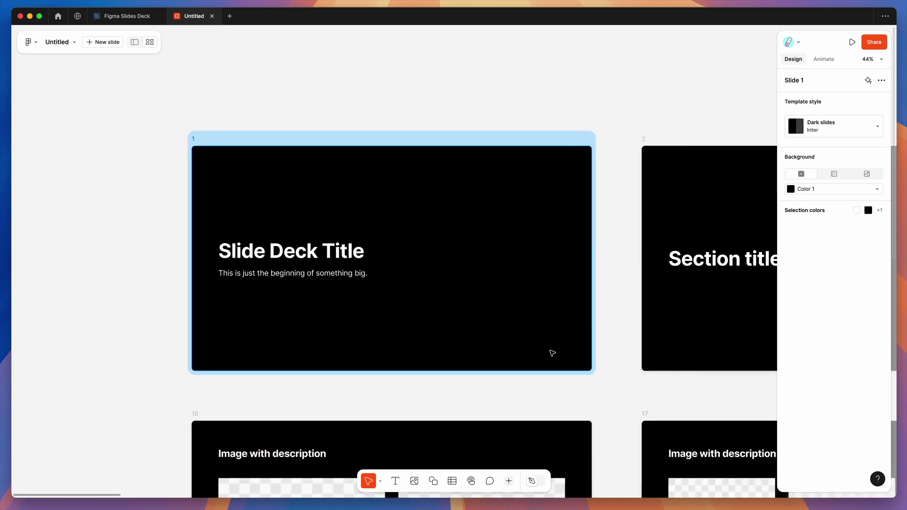
pyautogui.click(422, 79)
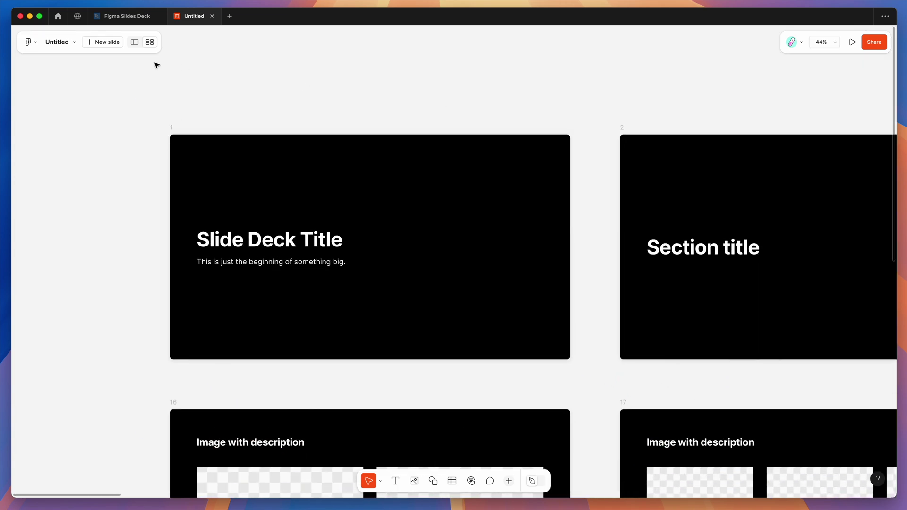
pyautogui.click(135, 42)
pyautogui.scroll(-15, 71, 145)
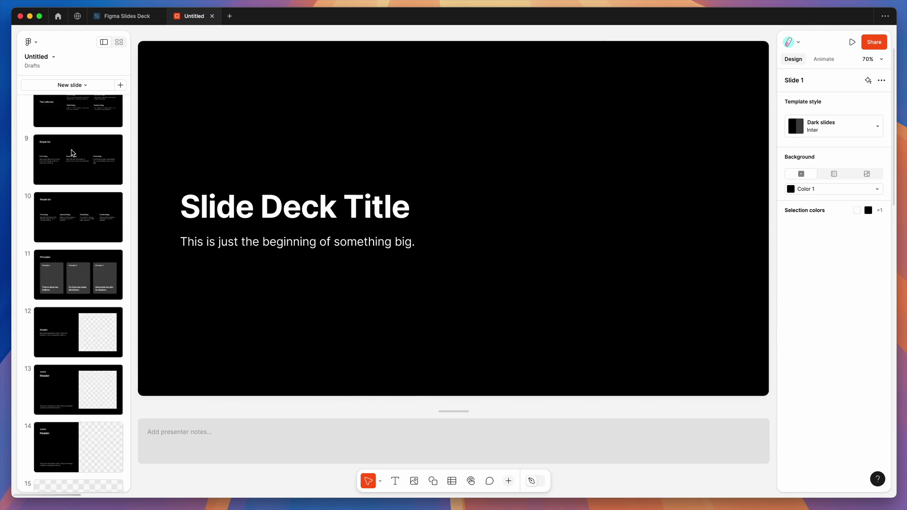
pyautogui.scroll(10, 73, 152)
pyautogui.scroll(3, 72, 152)
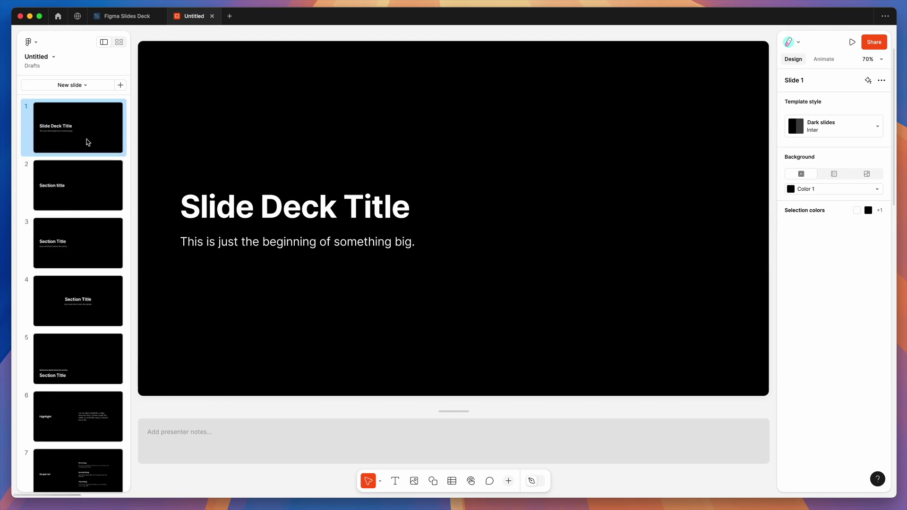
pyautogui.click(88, 183)
pyautogui.click(84, 242)
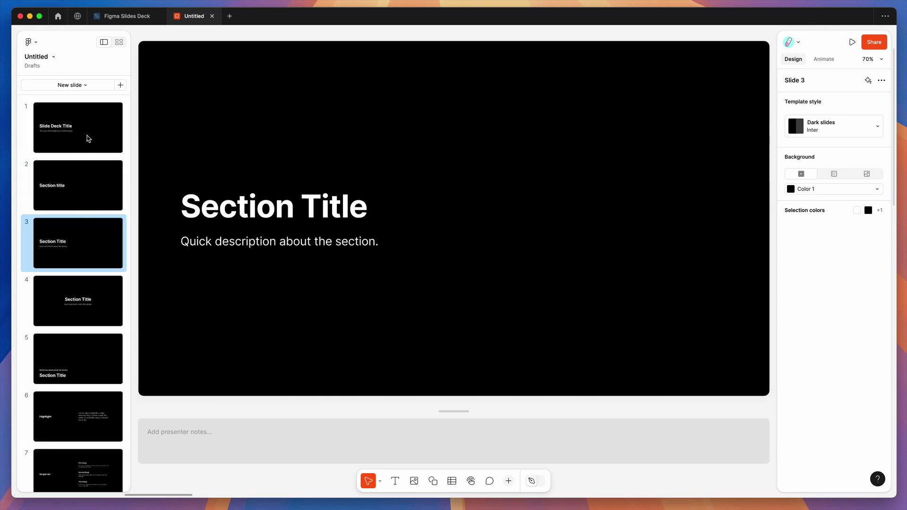
pyautogui.click(88, 132)
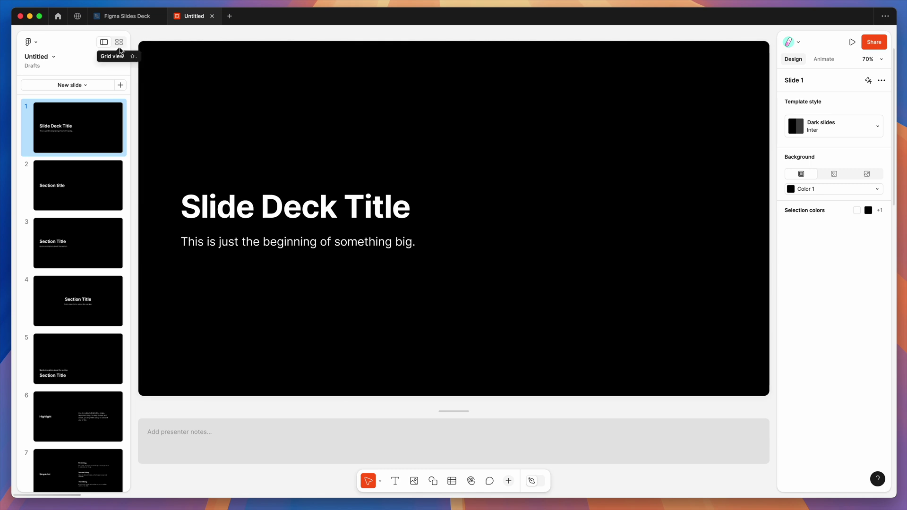
# Step: Show the slides in grid view with all rows of the deck visible
pyautogui.click(119, 42)
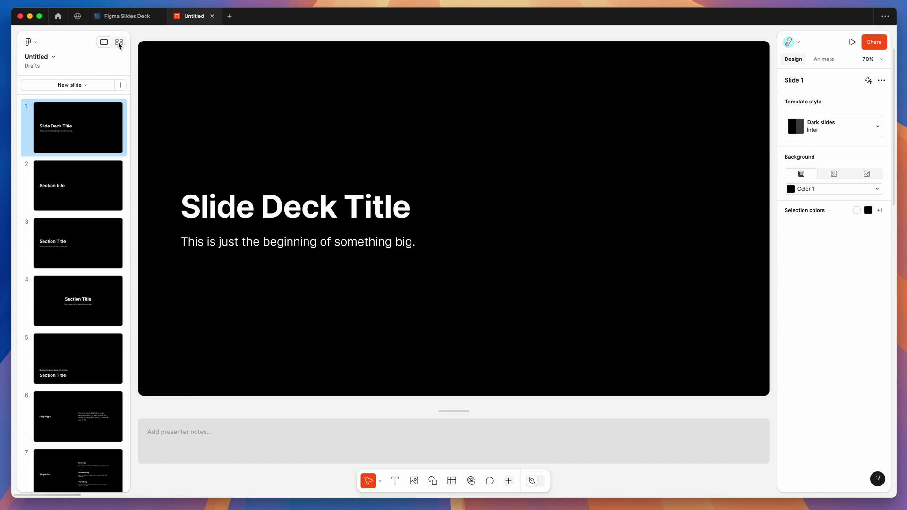
pyautogui.scroll(-5, 264, 138)
pyautogui.hscroll(15, 264, 138)
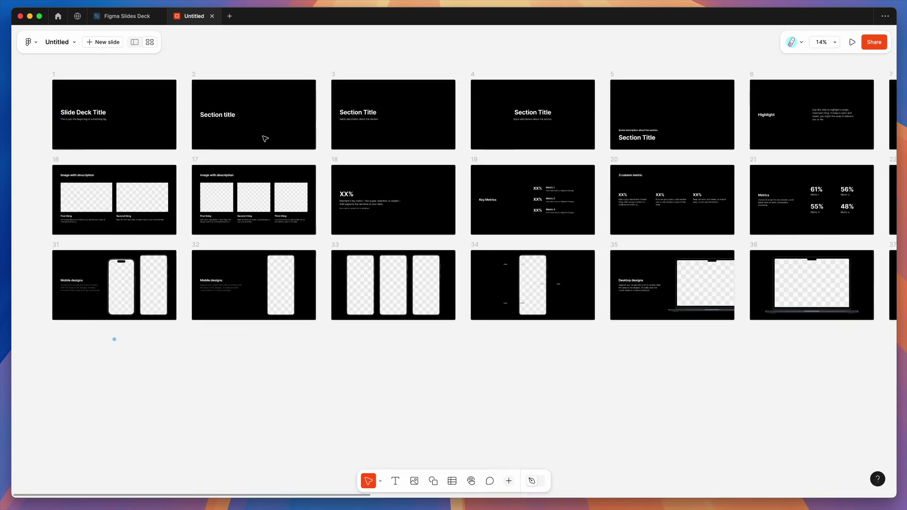
pyautogui.scroll(-5, 264, 138)
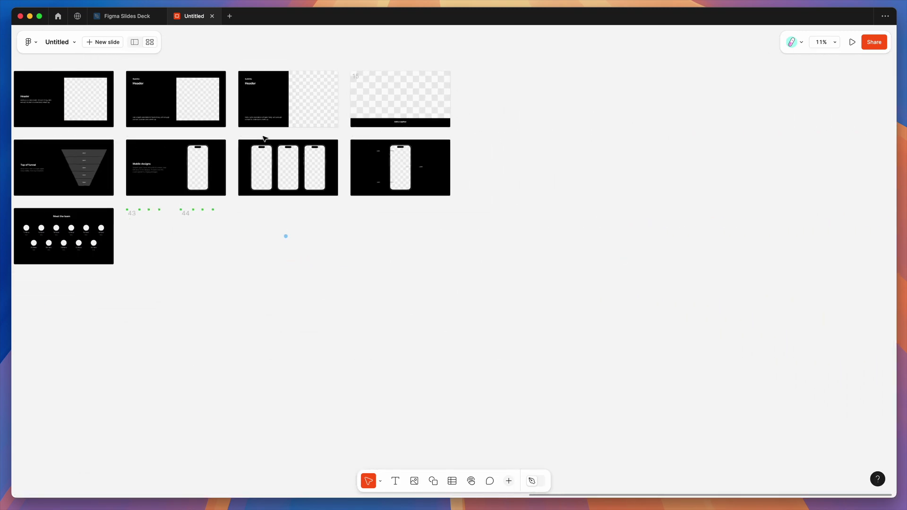
pyautogui.hscroll(-10, 265, 138)
pyautogui.scroll(-2, 265, 139)
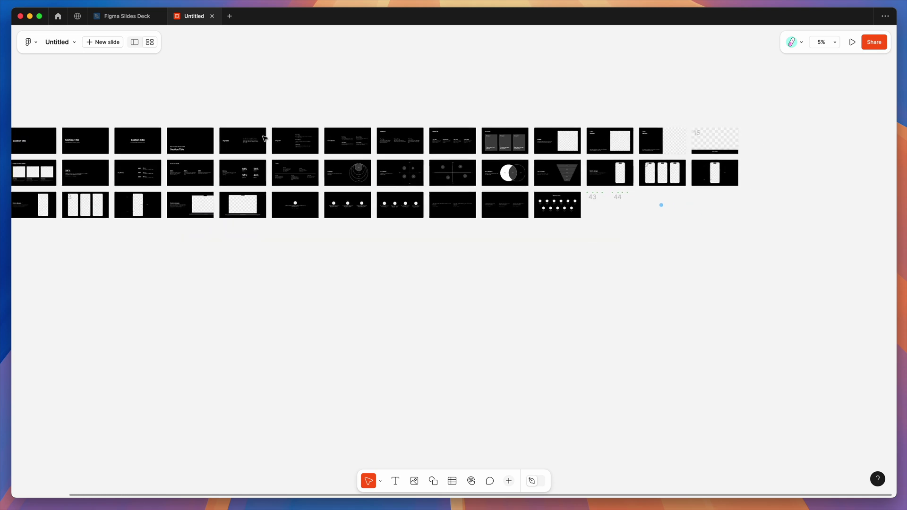
pyautogui.hscroll(5, 265, 139)
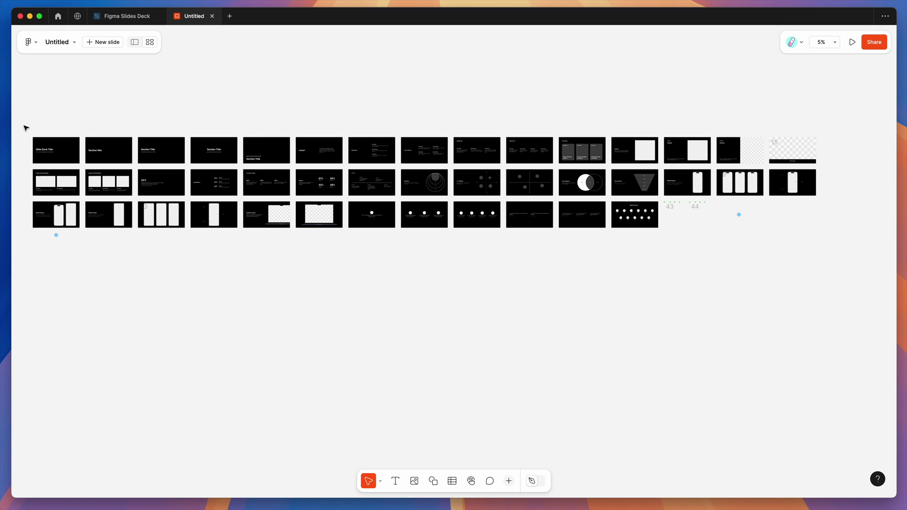
# Step: Select all 44 slides of the deck and copy them
pyautogui.moveTo(25, 123); pyautogui.dragTo(838, 256)
pyautogui.click(632, 264)
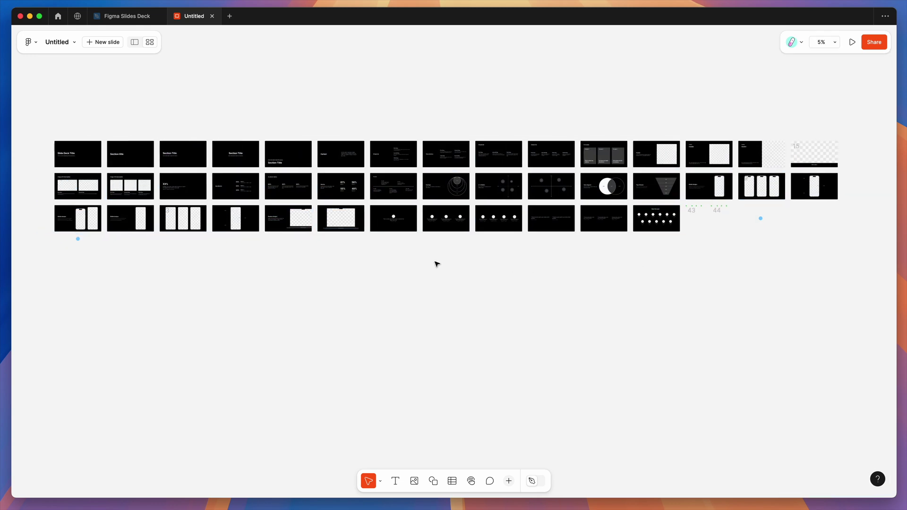
pyautogui.press('super+a')
pyautogui.click(403, 261)
pyautogui.moveTo(36, 123); pyautogui.dragTo(846, 267)
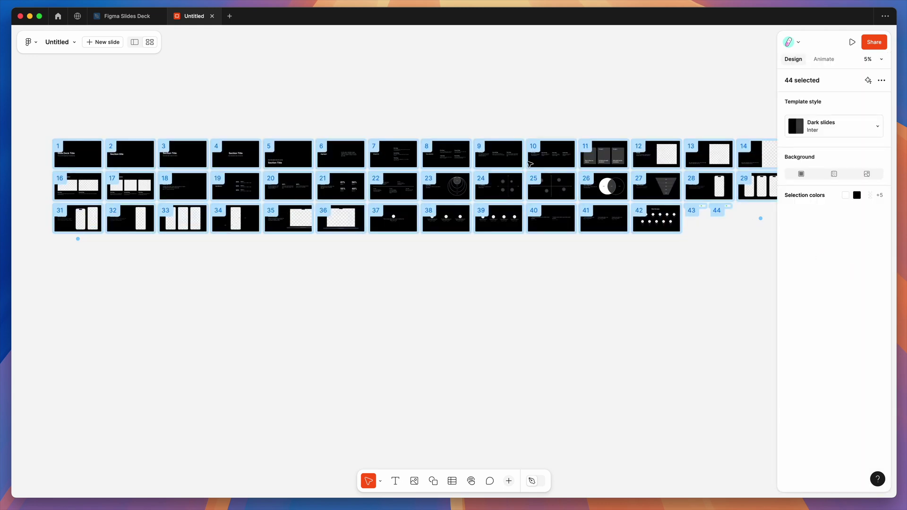
pyautogui.rightClick(491, 159)
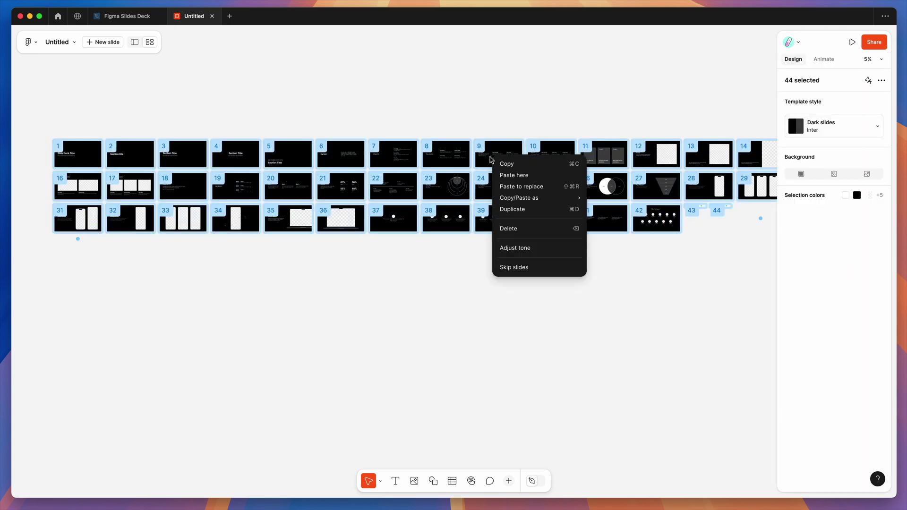
pyautogui.click(512, 164)
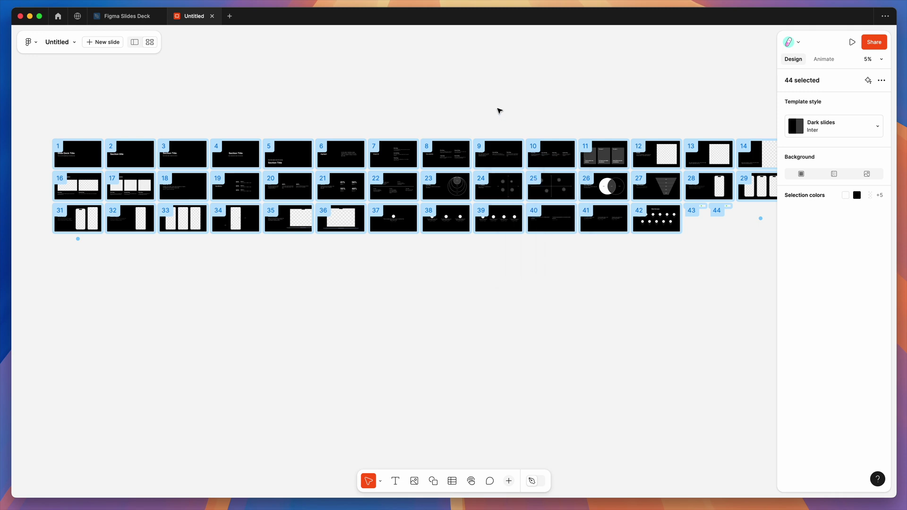
# Step: Select only the first row of slides, 1 to 15, and copy them
pyautogui.click(498, 110)
pyautogui.moveTo(28, 118); pyautogui.dragTo(846, 176)
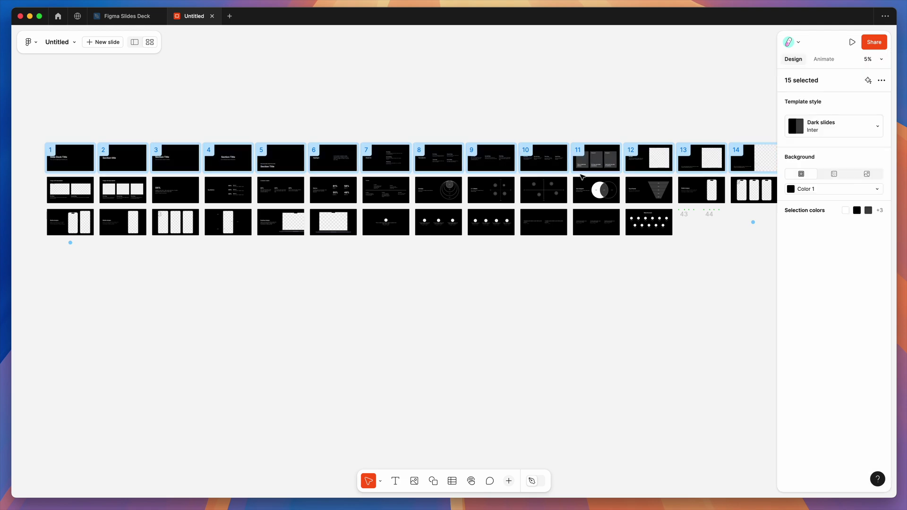
pyautogui.rightClick(543, 164)
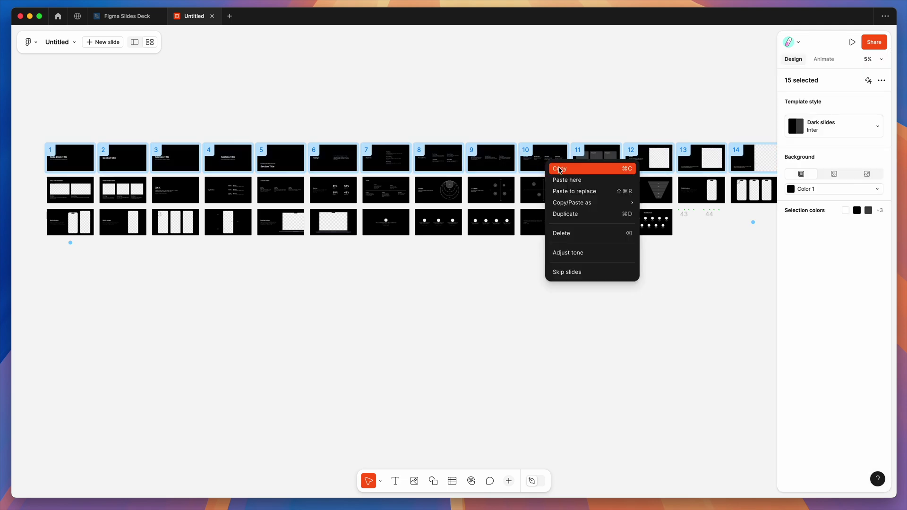
pyautogui.click(559, 169)
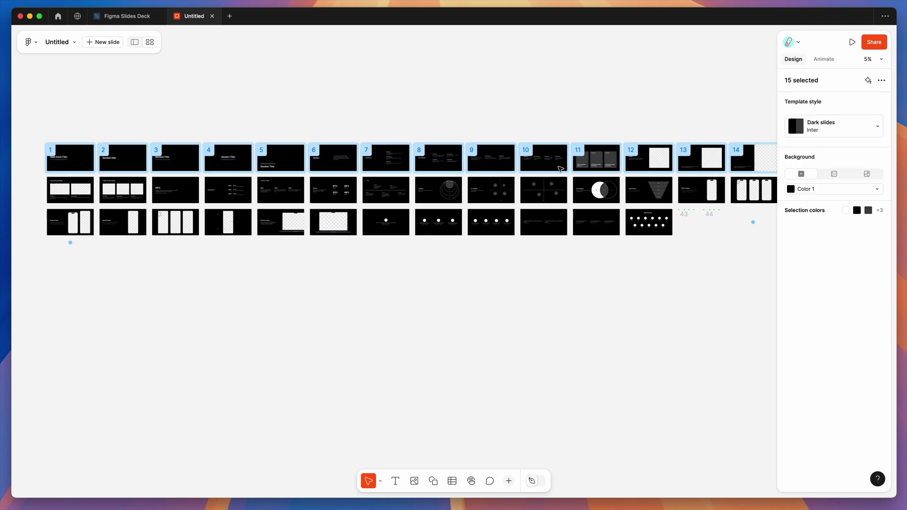
# Step: Paste the copied slides onto the canvas of the Figma Slides Deck file and place them in view above the plugin window
pyautogui.click(123, 20)
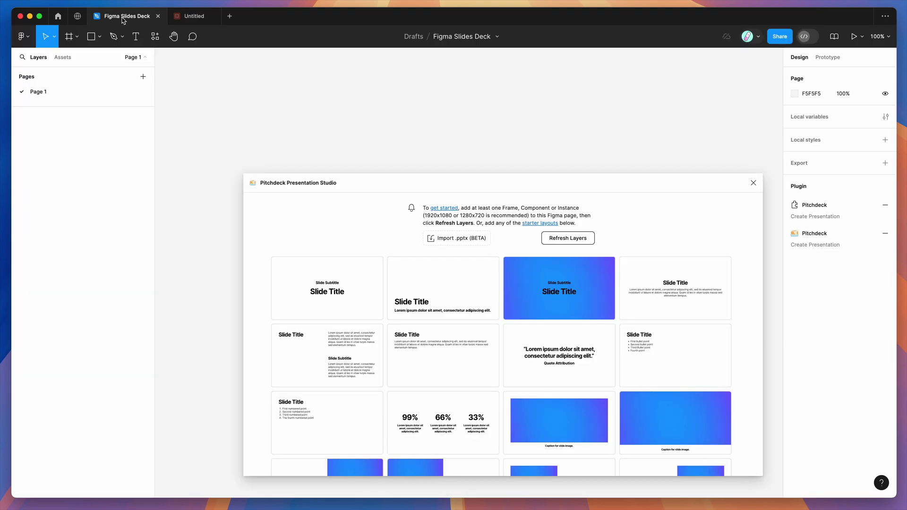
pyautogui.rightClick(224, 100)
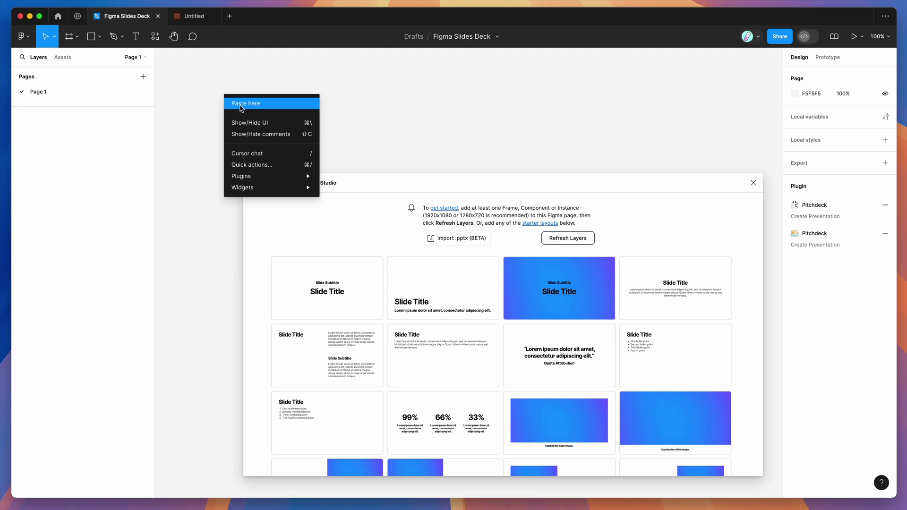
pyautogui.click(238, 104)
pyautogui.scroll(-6, 280, 123)
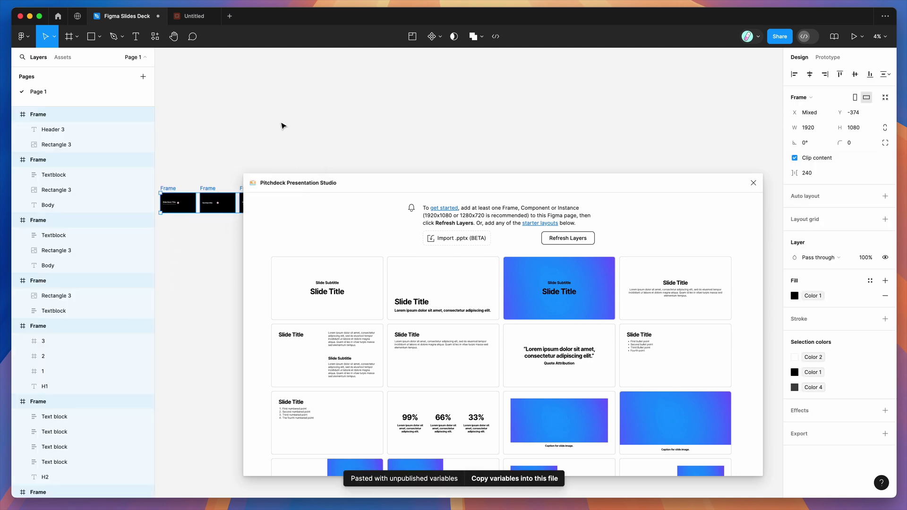
pyautogui.scroll(-1, 280, 123)
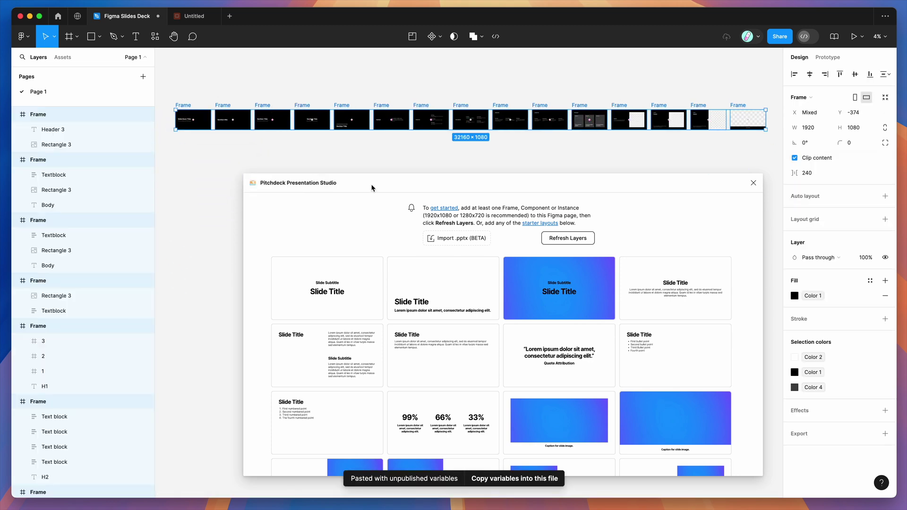
# Step: Move the Pitchdeck plugin window closer below the pasted frames, refresh its layers to load the frames as slides, and clear the canvas selection
pyautogui.moveTo(370, 185); pyautogui.dragTo(308, 168)
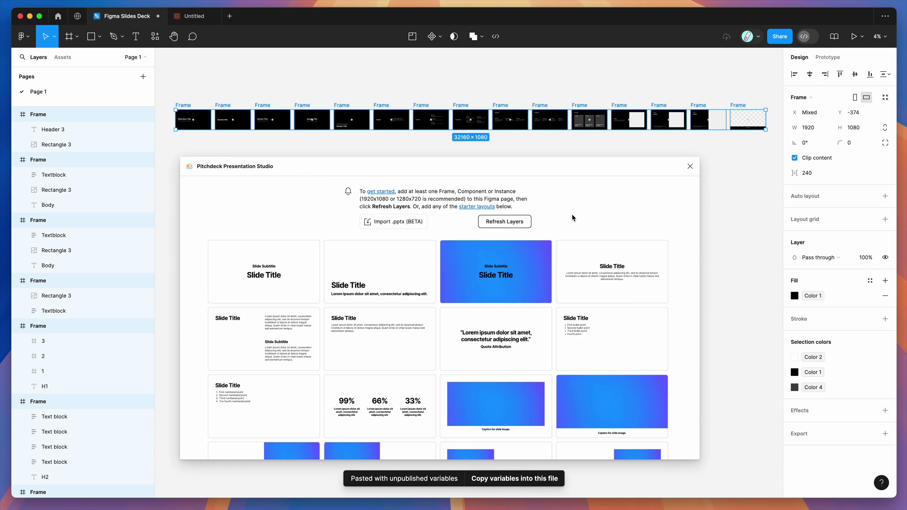
pyautogui.click(755, 252)
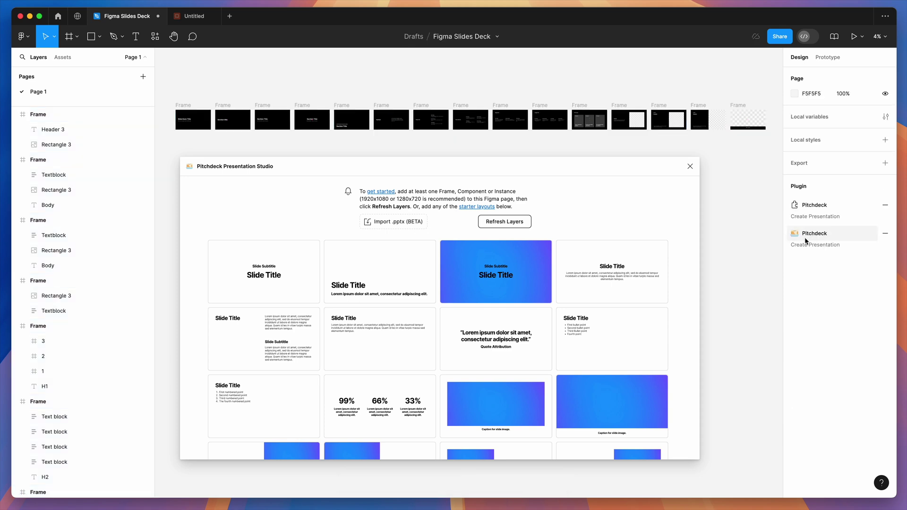
pyautogui.click(502, 222)
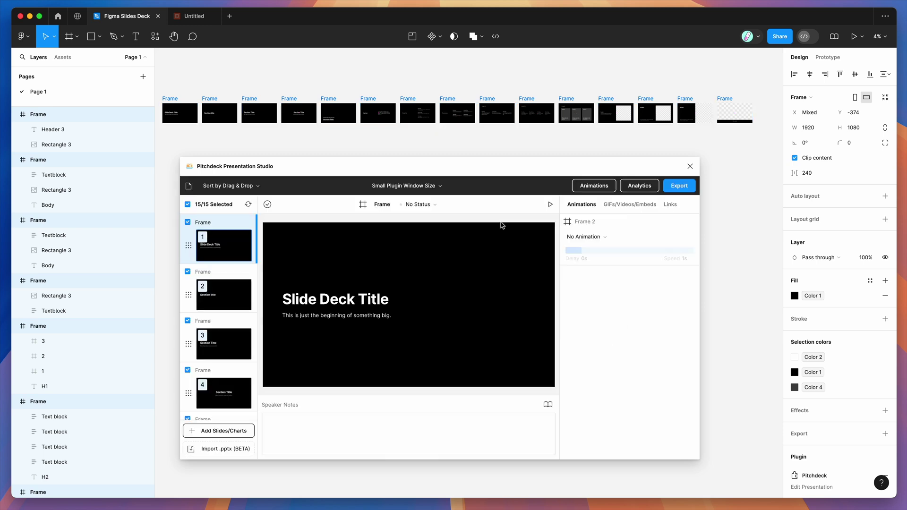
pyautogui.click(210, 154)
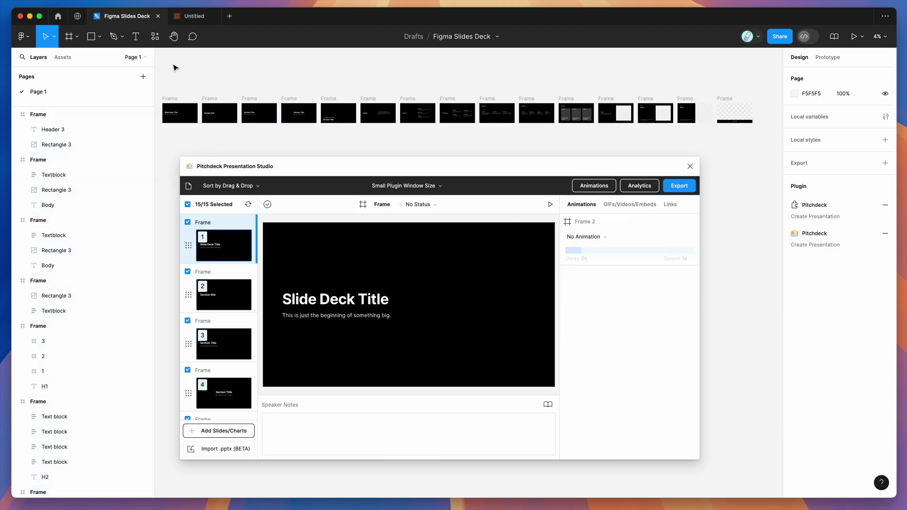
# Step: Browse the loaded slides from 2 to 8 in the Pitchdeck preview and return to slide 1
pyautogui.click(223, 302)
pyautogui.scroll(-1, 228, 369)
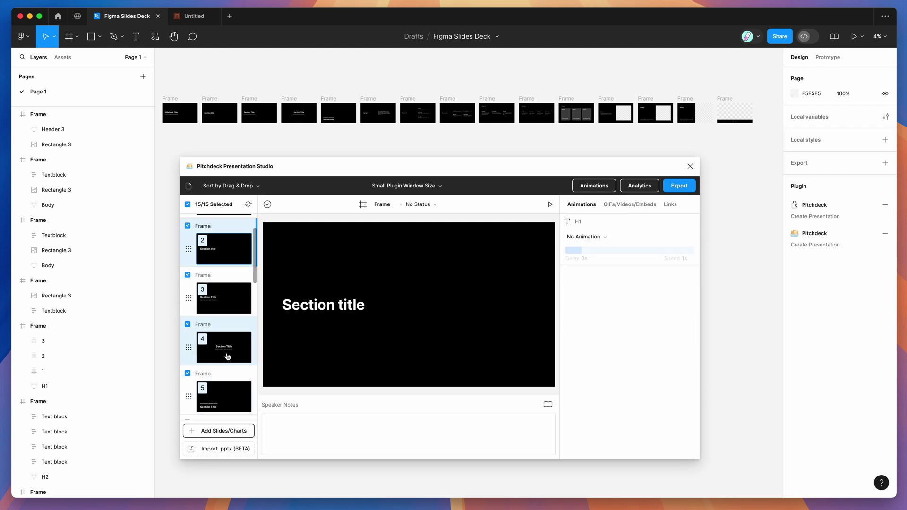
pyautogui.click(226, 348)
pyautogui.scroll(-1, 226, 349)
pyautogui.click(227, 349)
pyautogui.scroll(-1, 228, 348)
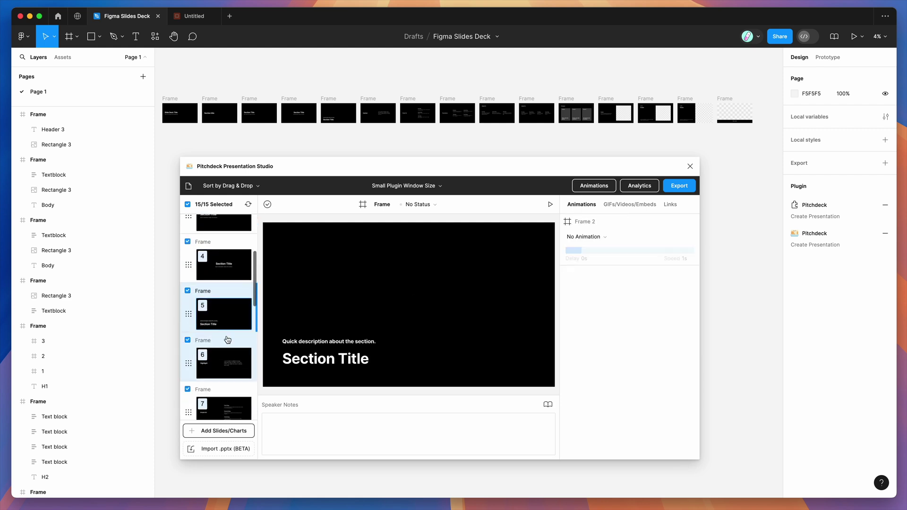
pyautogui.click(228, 349)
pyautogui.scroll(-1, 227, 352)
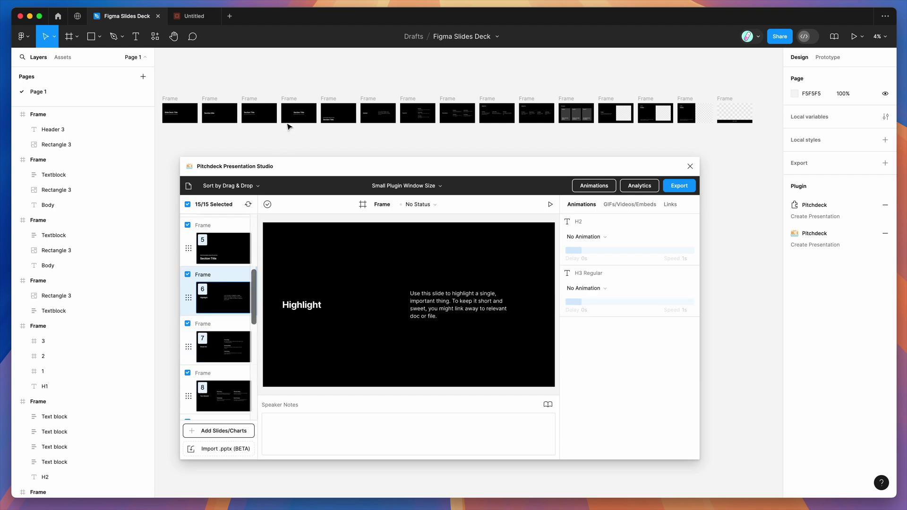
pyautogui.scroll(3, 285, 134)
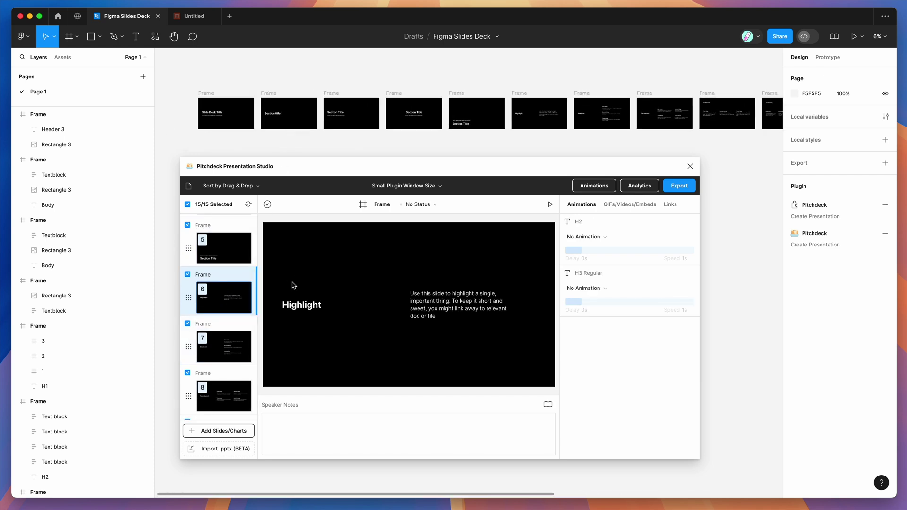
pyautogui.click(229, 349)
pyautogui.click(231, 402)
pyautogui.scroll(5, 227, 330)
pyautogui.click(226, 251)
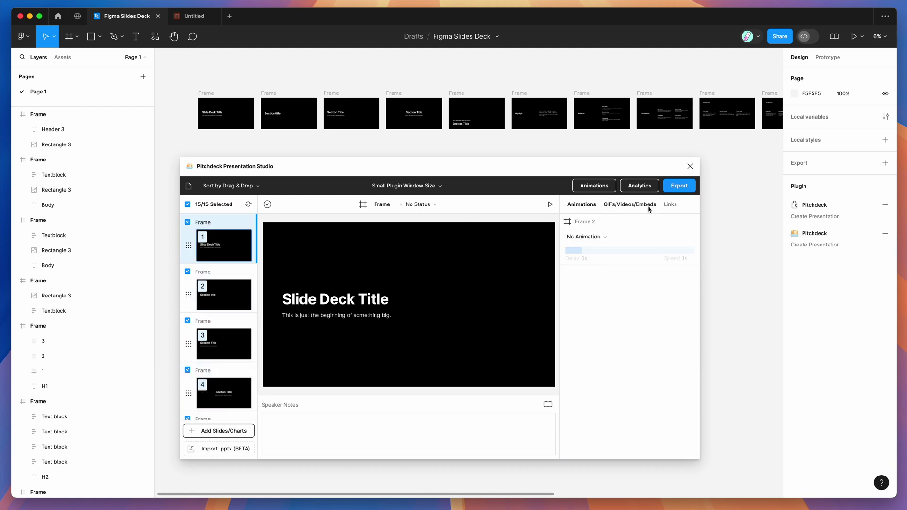
# Step: Export the deck in PowerPoint (.pptx file) format and save the file to the Desktop
pyautogui.click(677, 190)
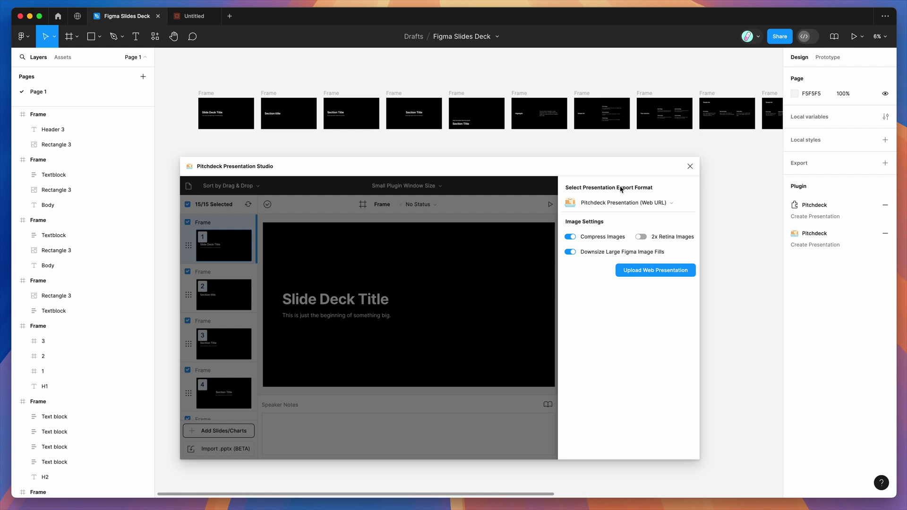
pyautogui.click(605, 203)
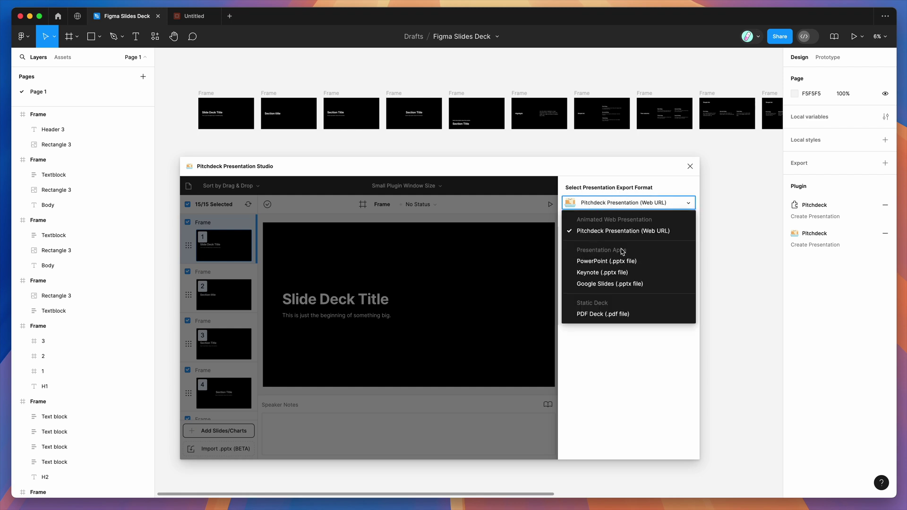
pyautogui.click(592, 262)
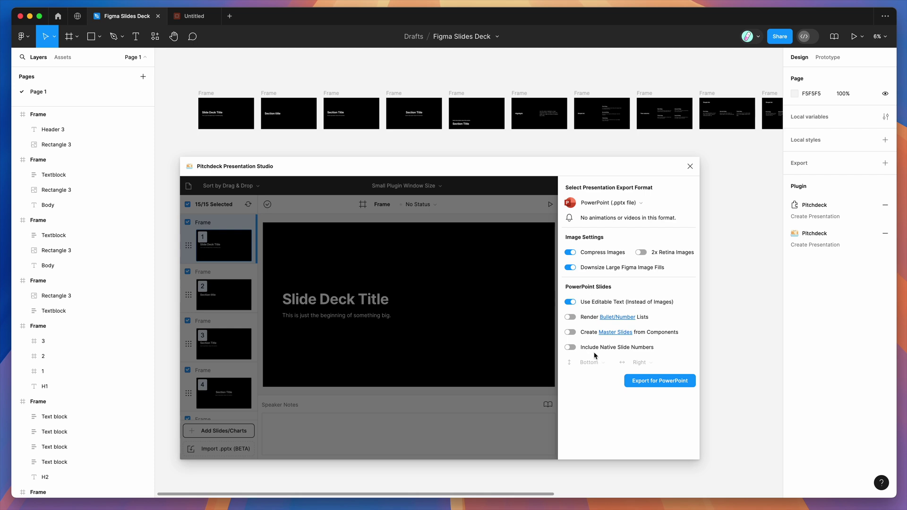
pyautogui.click(647, 384)
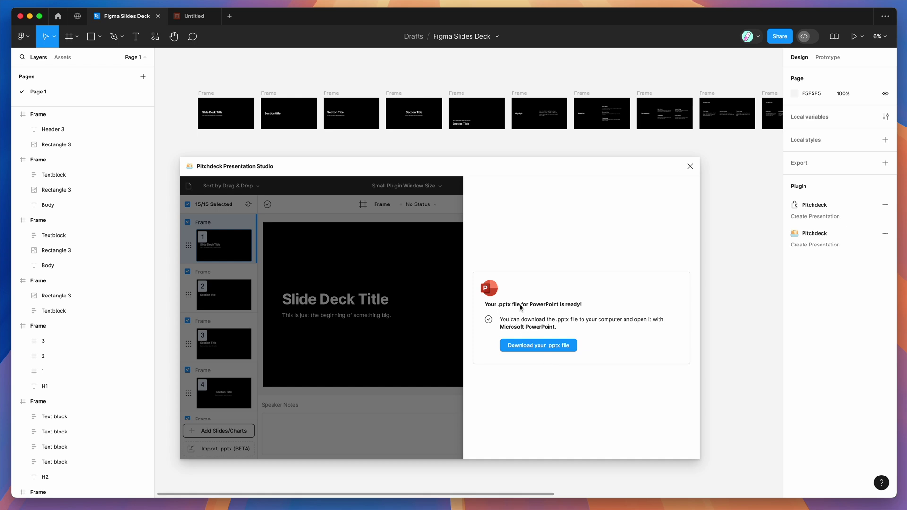
pyautogui.click(522, 348)
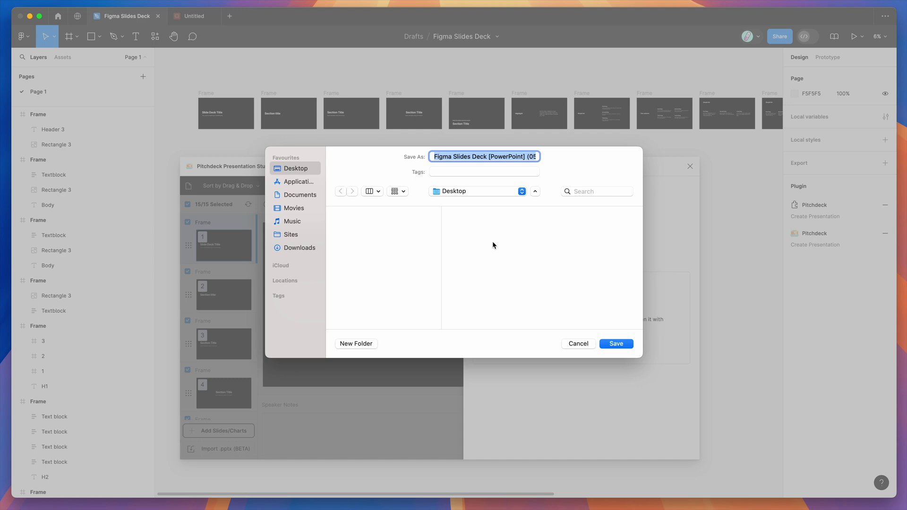
pyautogui.click(616, 344)
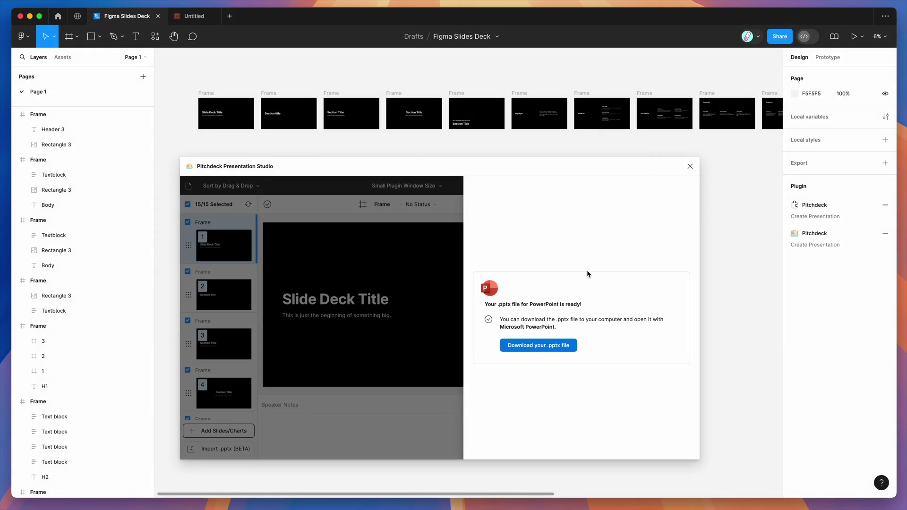
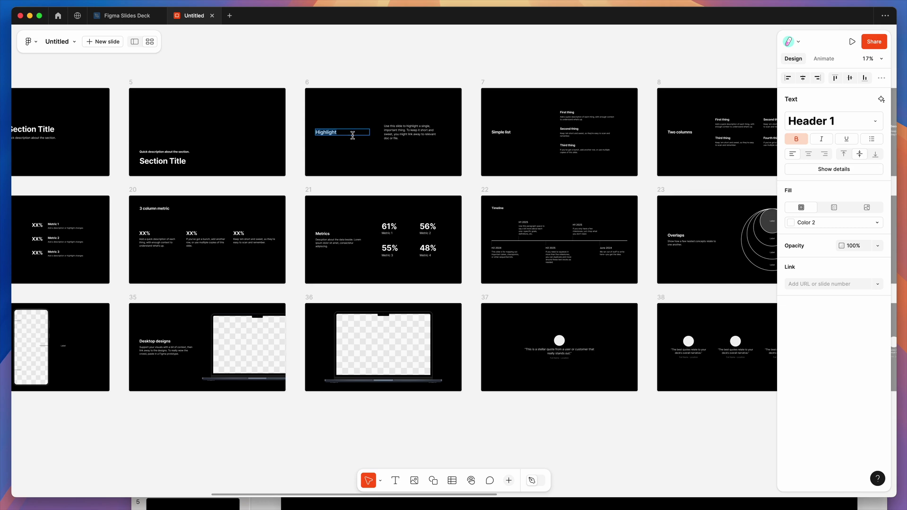
# Step: Switch to the exported deck in PowerPoint and examine the title text and font on slides 2 and 3
pyautogui.scroll(5, 349, 84)
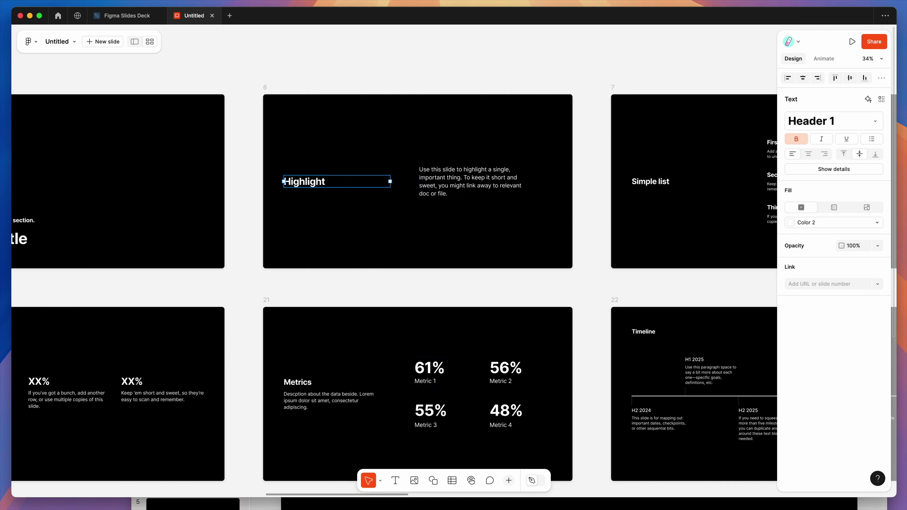
pyautogui.click(267, 507)
pyautogui.moveTo(686, 194); pyautogui.dragTo(696, 70)
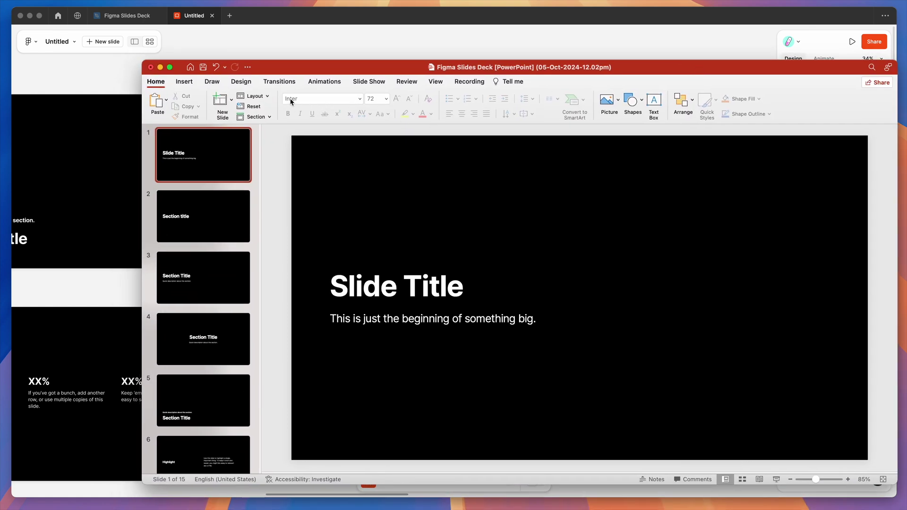
pyautogui.click(204, 202)
pyautogui.doubleClick(373, 288)
pyautogui.click(396, 290)
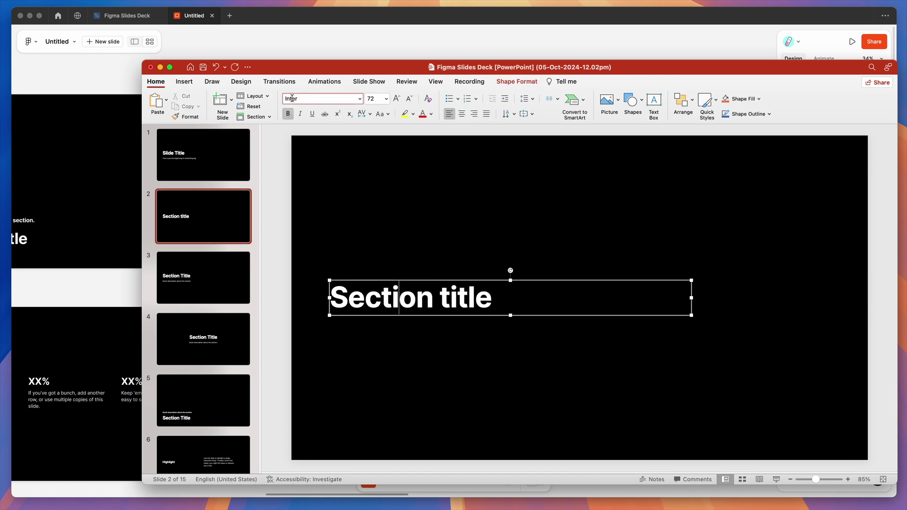
pyautogui.click(178, 296)
pyautogui.scroll(-3, 186, 288)
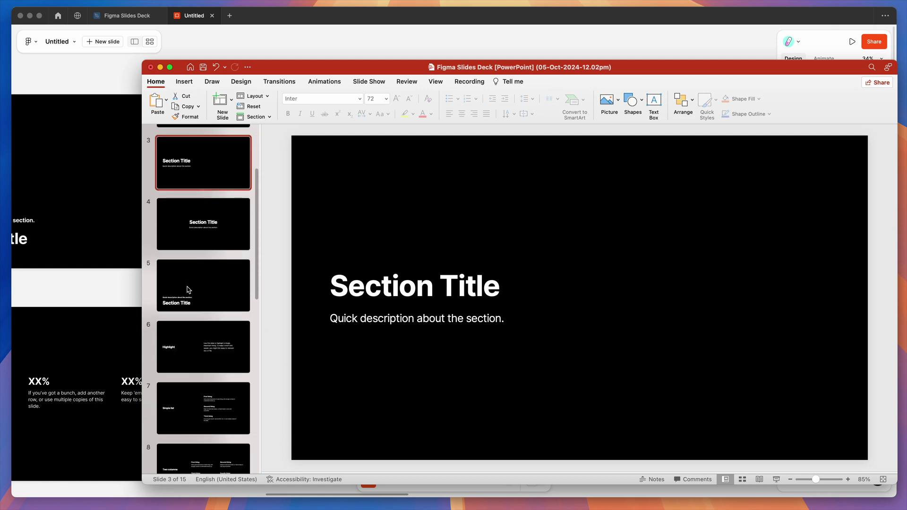
# Step: Try moving the section description text on slide 5 higher, and undo the move
pyautogui.click(186, 288)
pyautogui.click(418, 372)
pyautogui.moveTo(429, 368); pyautogui.dragTo(453, 319)
pyautogui.press('super+z')
pyautogui.press('super+z')
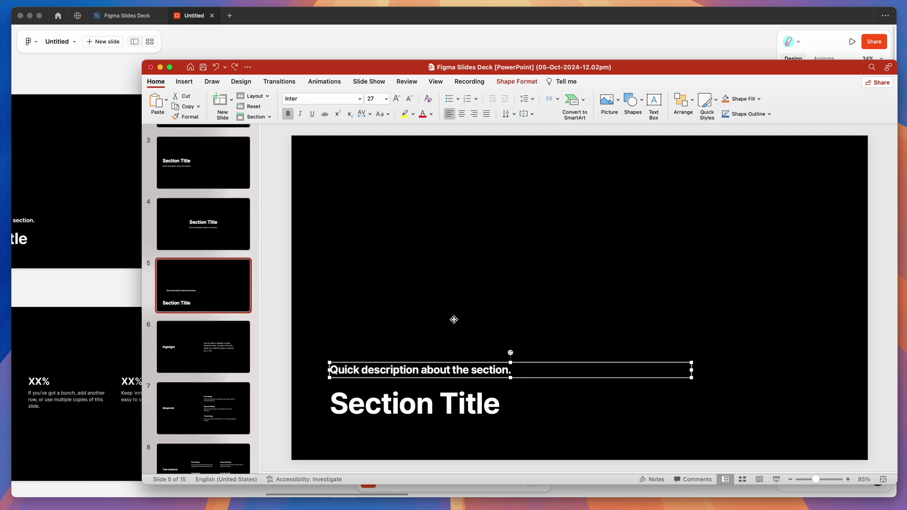
# Step: View slide 7 of the exported deck and switch to the original Figma Slides deck to examine slide 6 for comparison
pyautogui.scroll(-3, 219, 343)
pyautogui.scroll(1, 219, 331)
pyautogui.click(220, 283)
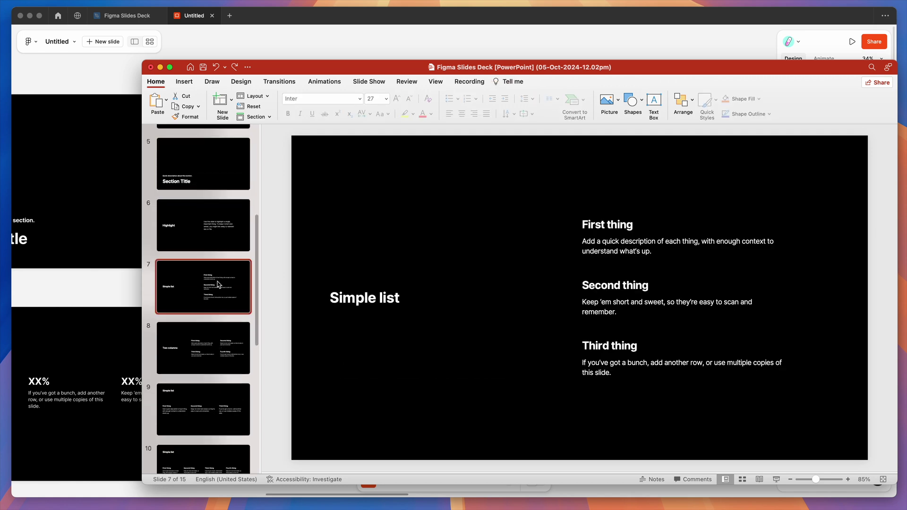
pyautogui.click(574, 47)
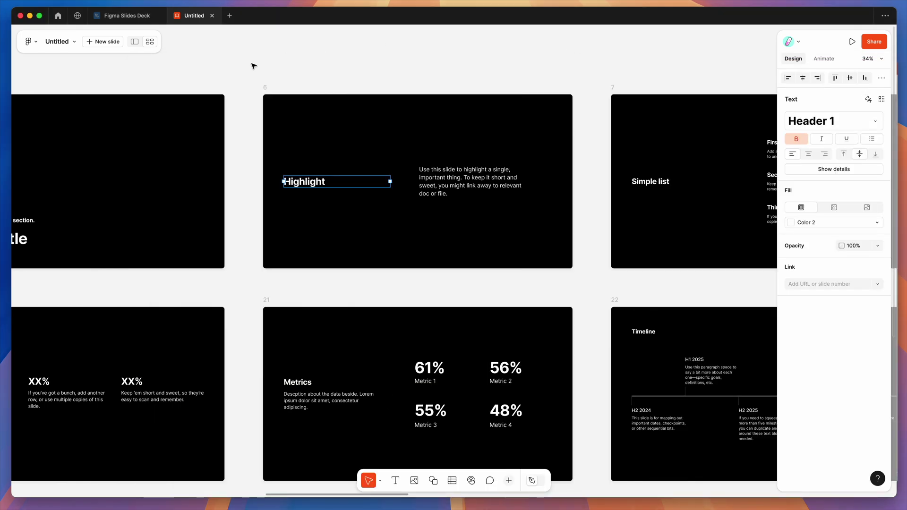
pyautogui.click(255, 79)
pyautogui.moveTo(247, 79); pyautogui.dragTo(582, 278)
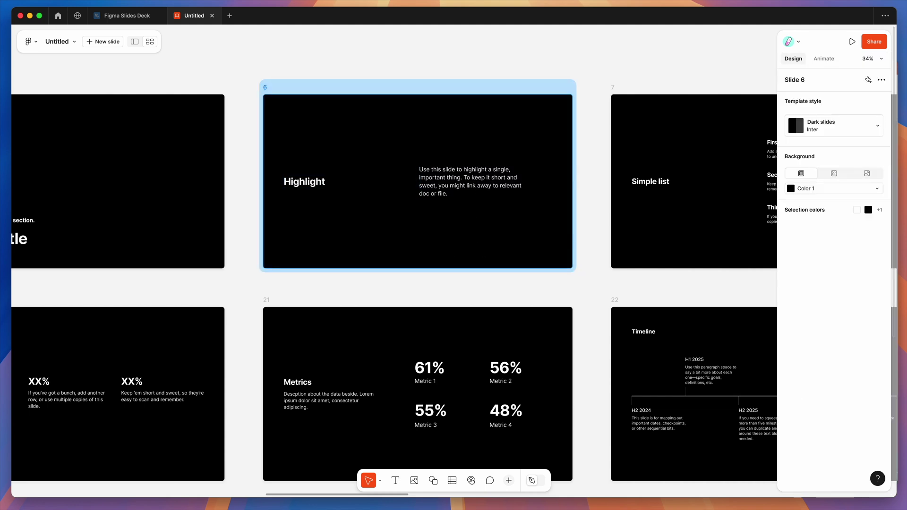
# Step: Return to the PowerPoint deck and examine slides 10 and 11
pyautogui.press('super+Tab')
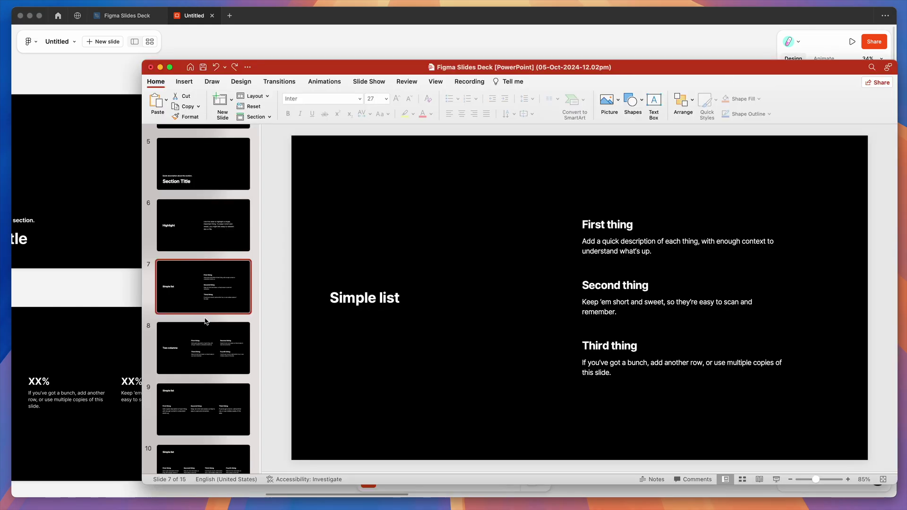
pyautogui.scroll(-5, 208, 307)
pyautogui.click(203, 286)
pyautogui.scroll(-2, 205, 288)
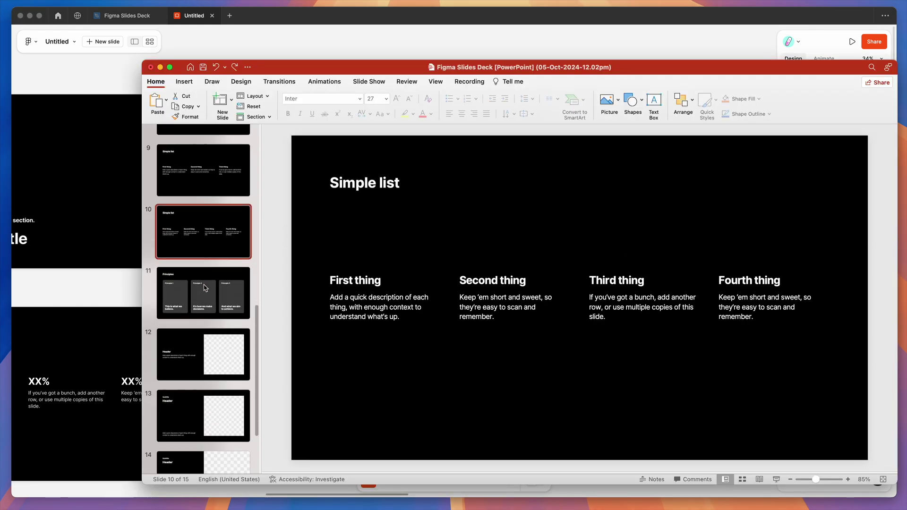
pyautogui.click(205, 287)
pyautogui.scroll(-1, 205, 287)
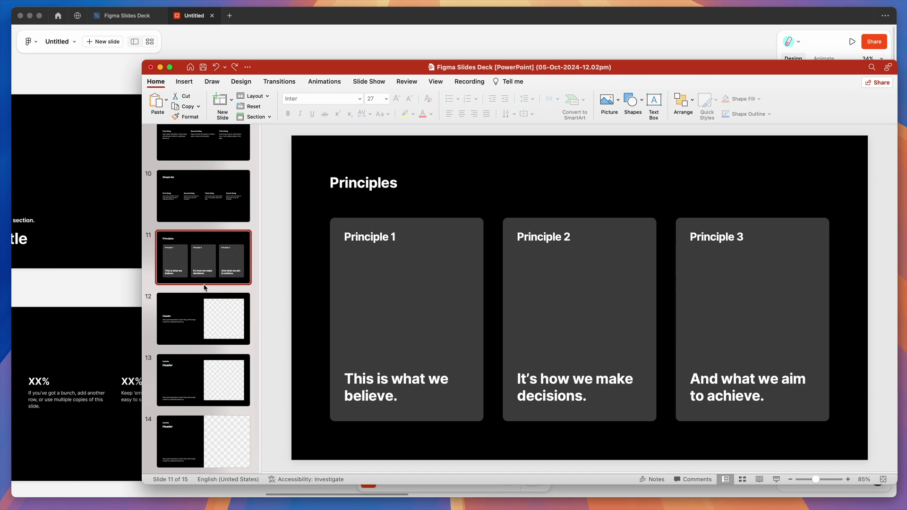
pyautogui.scroll(-2, 203, 296)
# Step: Check the Principles title, the Principle 1 label and its card on slide 11 as separate selectable objects
pyautogui.click(386, 184)
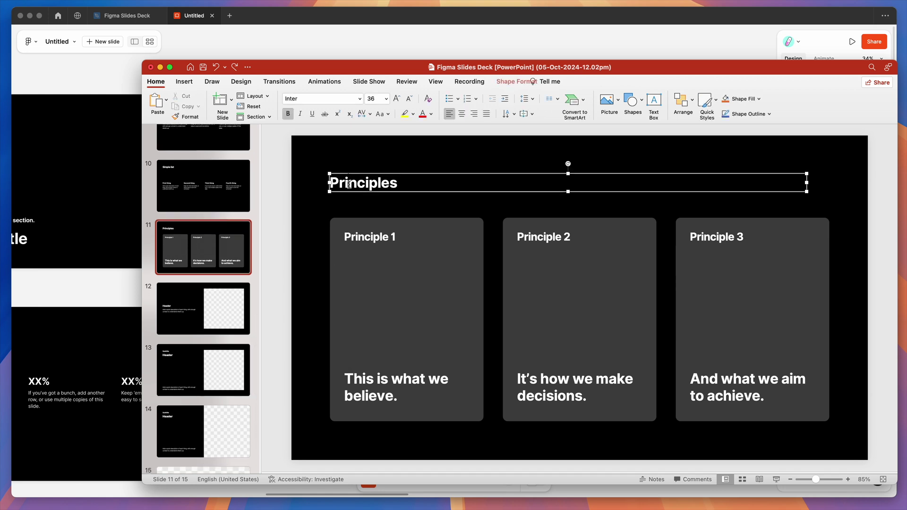
pyautogui.doubleClick(386, 184)
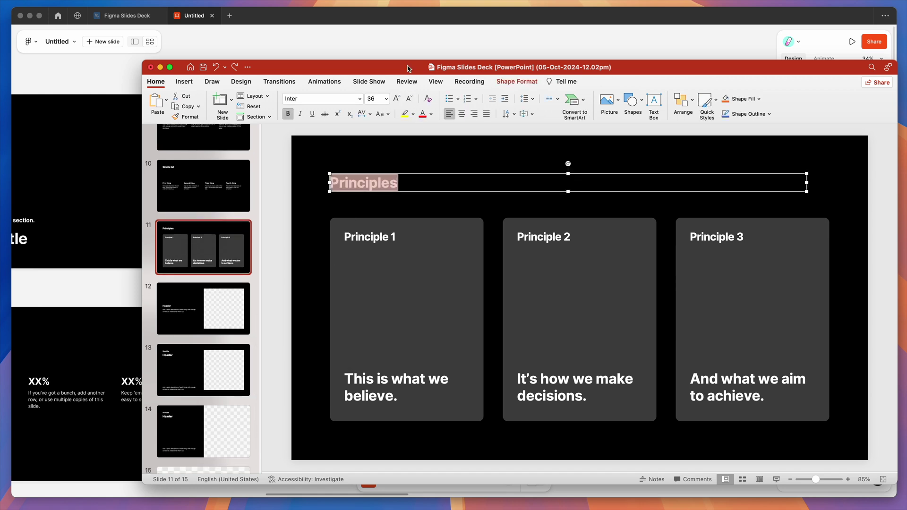
pyautogui.click(369, 238)
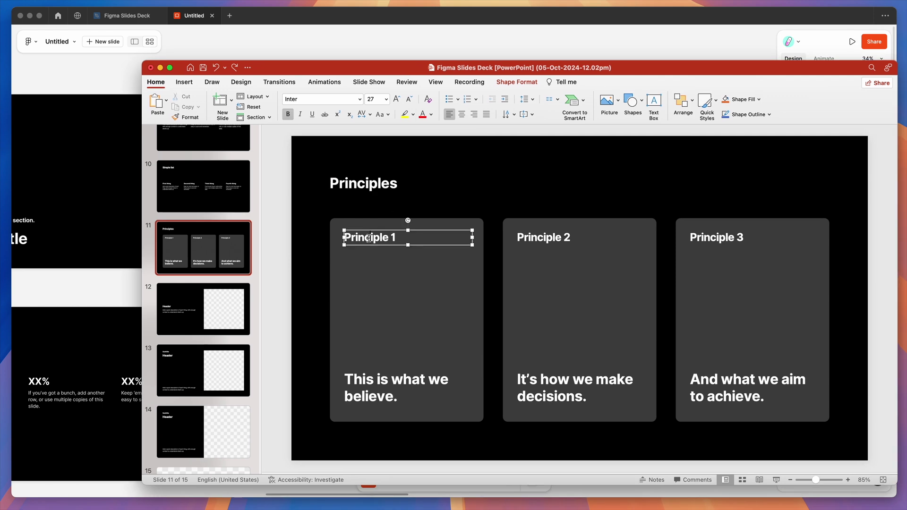
pyautogui.press('Escape')
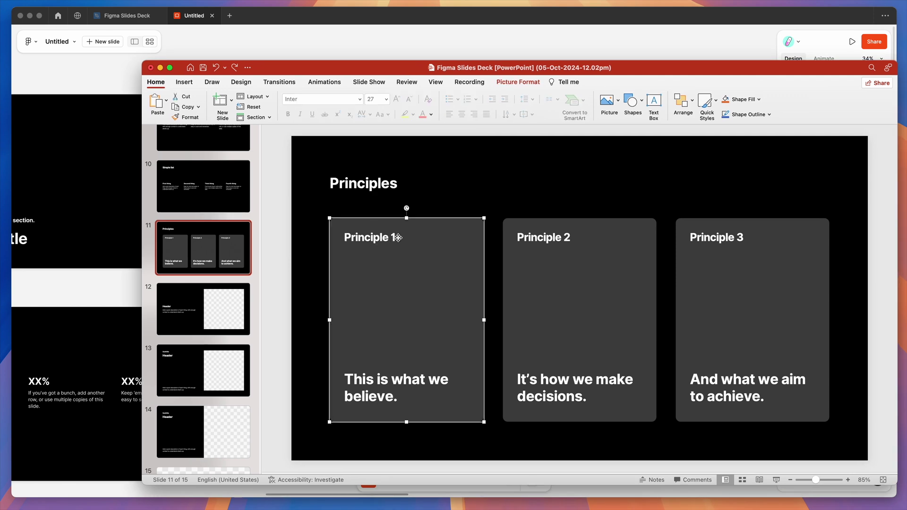
# Step: Clear the slide 6 selection in Figma Slides, switch to the Figma Slides Deck file, and view the last slides of the PowerPoint deck
pyautogui.click(390, 22)
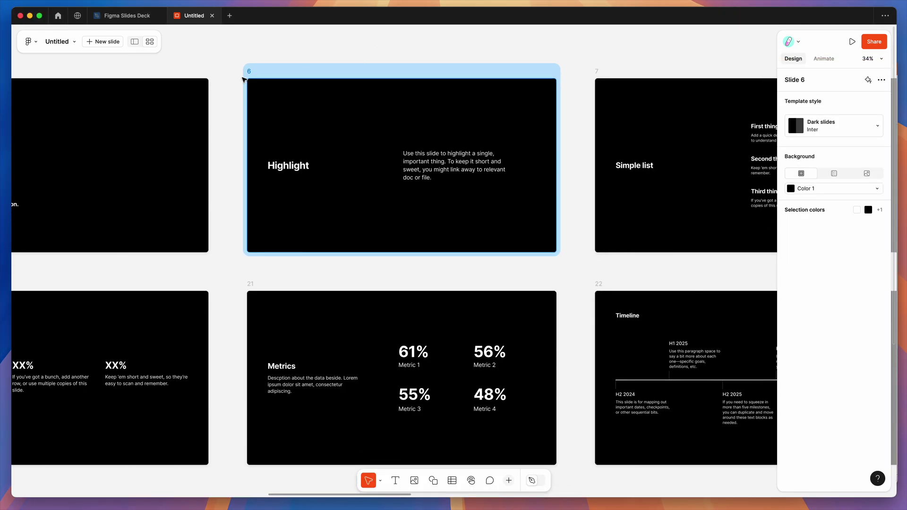
pyautogui.click(234, 75)
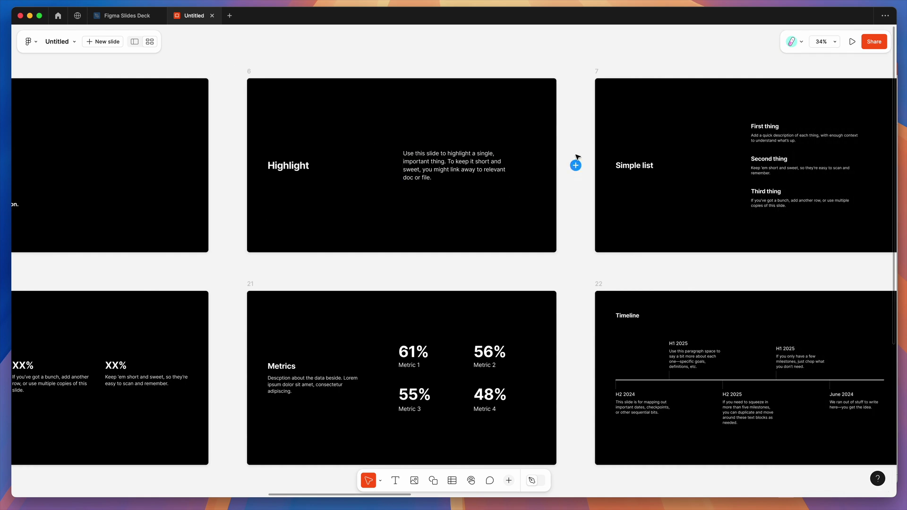
pyautogui.click(126, 15)
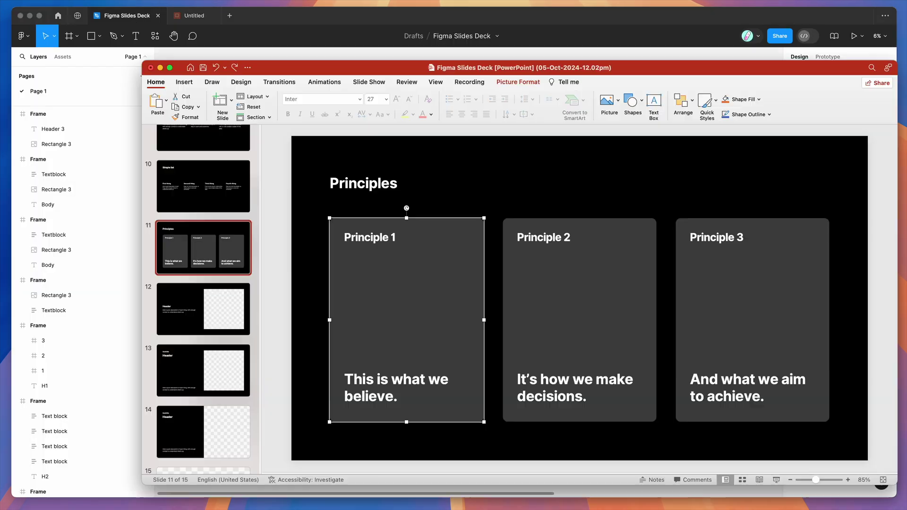
pyautogui.scroll(-2, 177, 312)
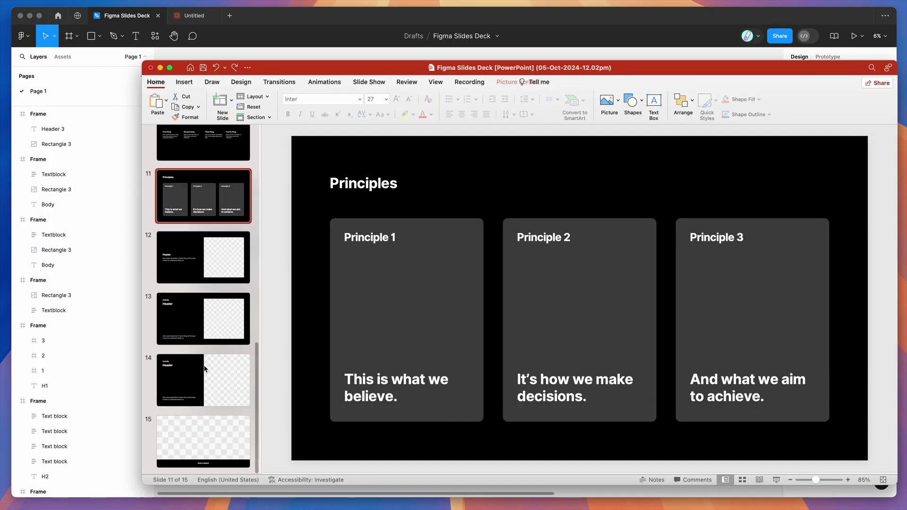
# Step: View slides 14, 13 and 12 of the exported deck and check slide 12's image, description and Header as separate movable objects
pyautogui.click(203, 367)
pyautogui.click(204, 325)
pyautogui.click(205, 273)
pyautogui.click(680, 269)
pyautogui.moveTo(680, 269); pyautogui.dragTo(556, 259)
pyautogui.press('super+z')
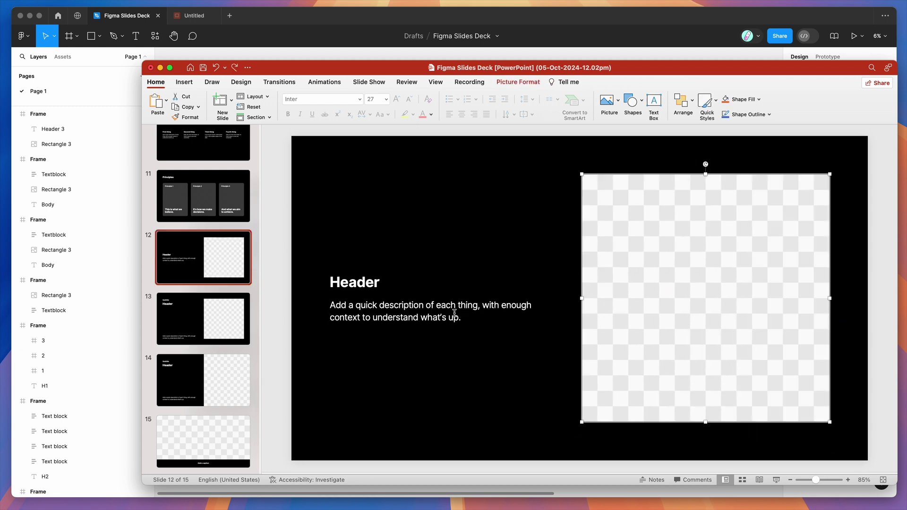
pyautogui.click(452, 314)
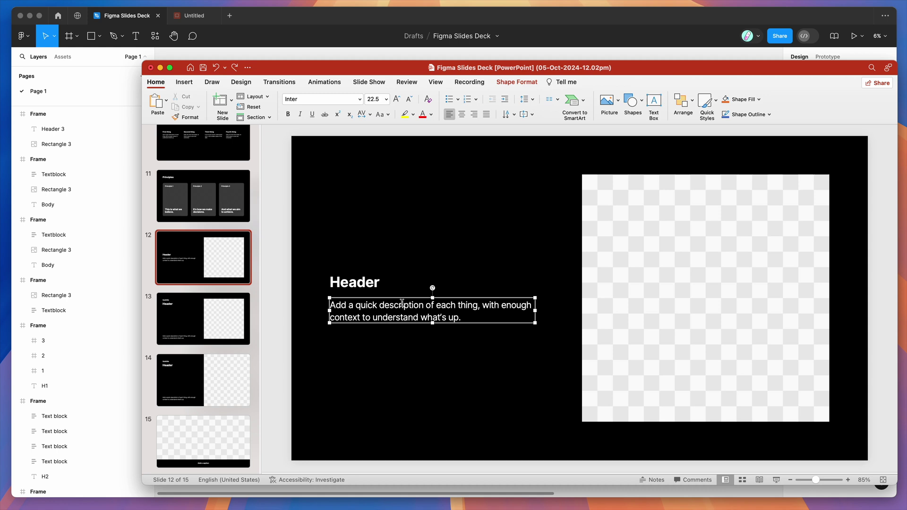
pyautogui.click(361, 281)
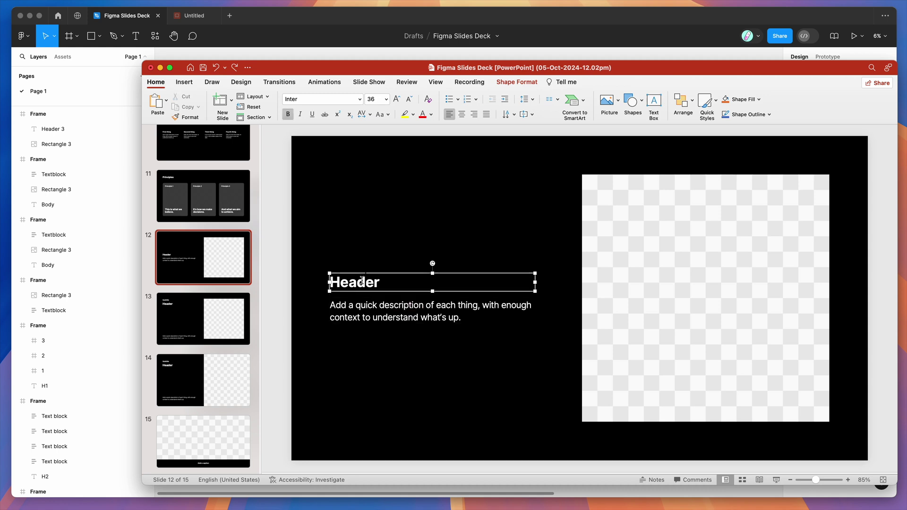
# Step: Switch back to the Figma Slides Deck file in Figma and create a new slide deck
pyautogui.click(333, 22)
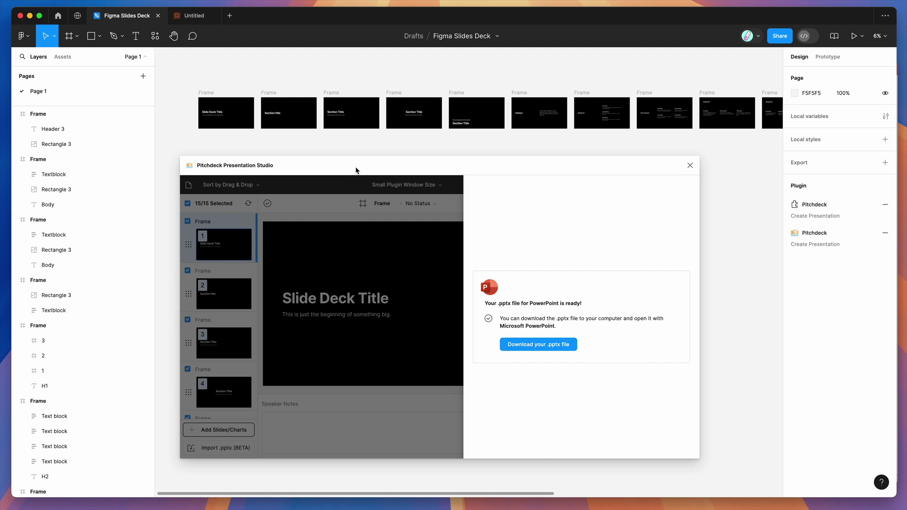
pyautogui.moveTo(191, 22)
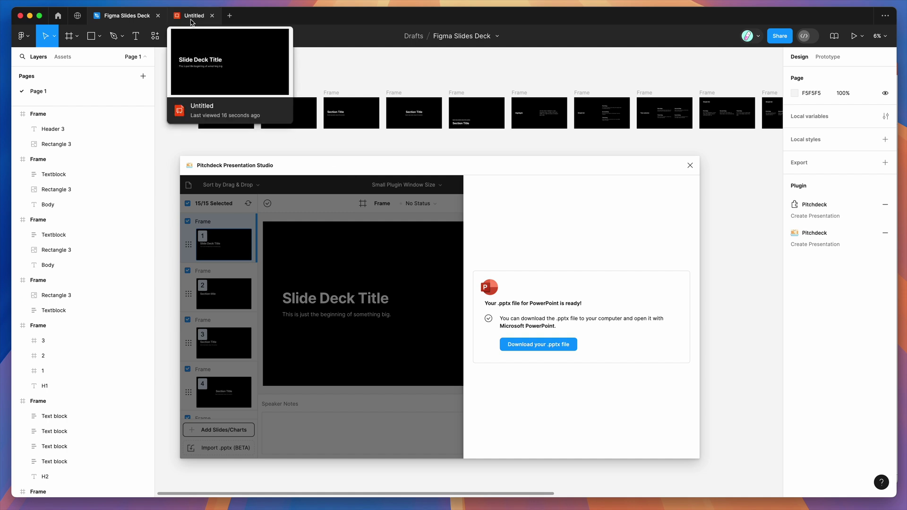
pyautogui.click(28, 40)
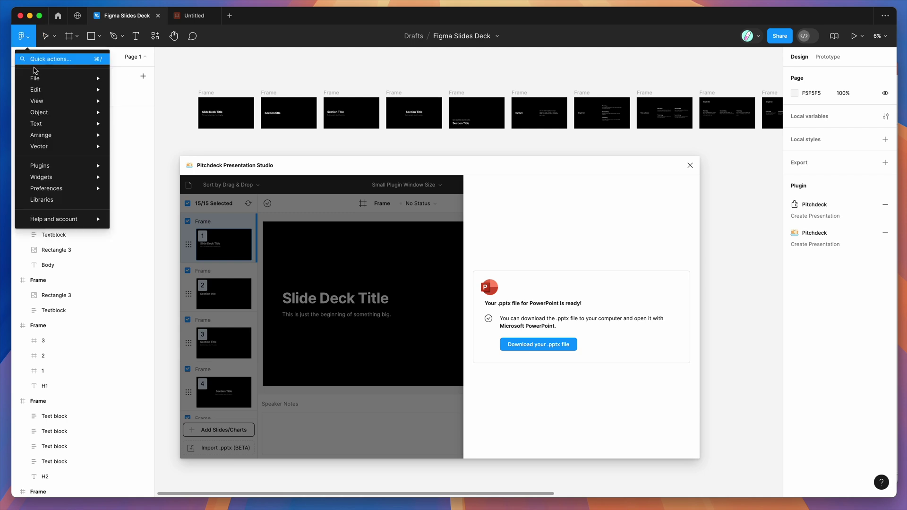
pyautogui.moveTo(36, 81)
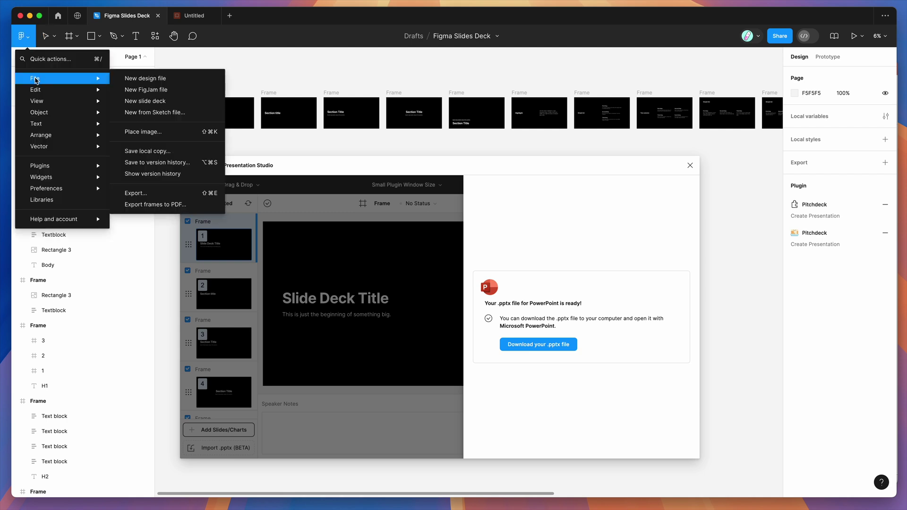
pyautogui.click(156, 102)
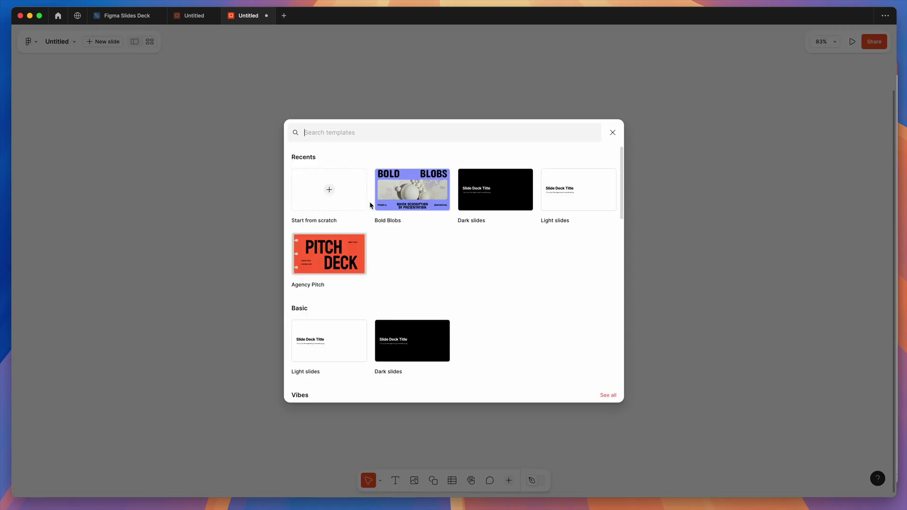
# Step: Add all slides of the Bold Blobs template to the new deck
pyautogui.moveTo(400, 193)
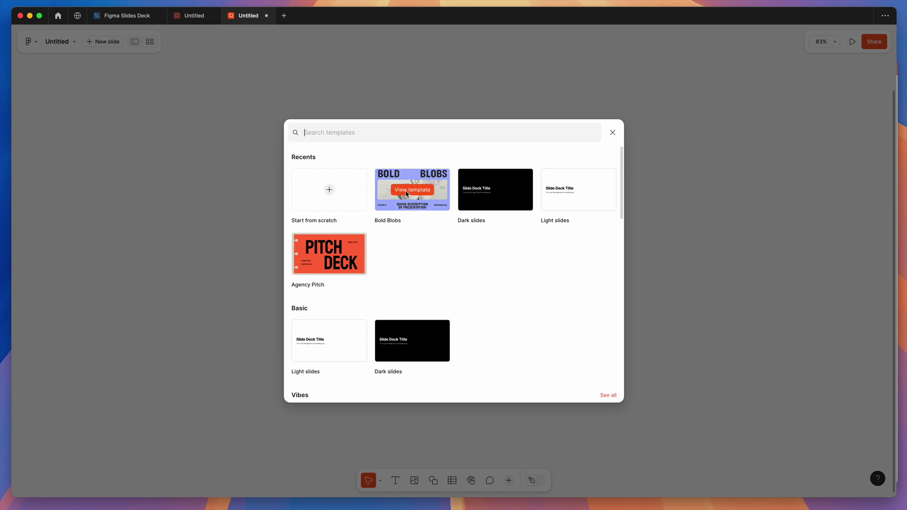
pyautogui.click(405, 190)
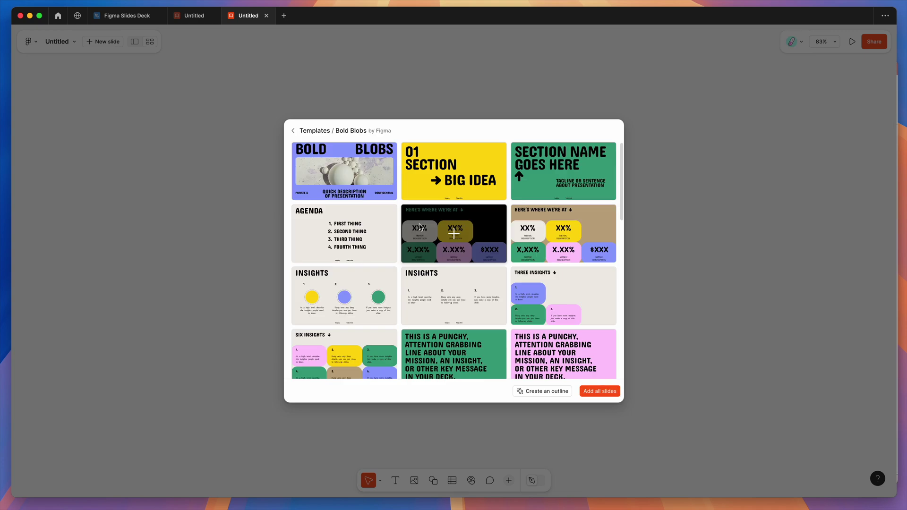
pyautogui.click(596, 392)
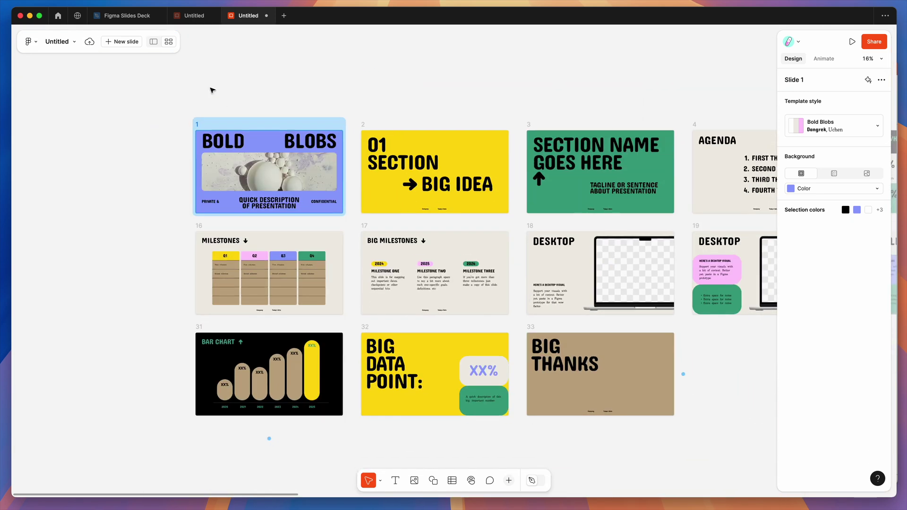
# Step: Clear the slide selection, look at the Bold Blobs deck in single-slide view and return to the grid view
pyautogui.click(185, 76)
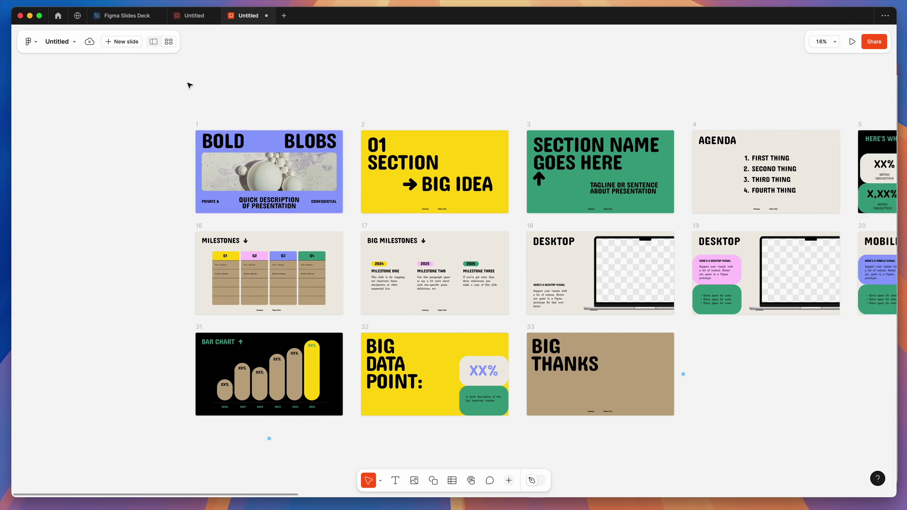
pyautogui.click(154, 42)
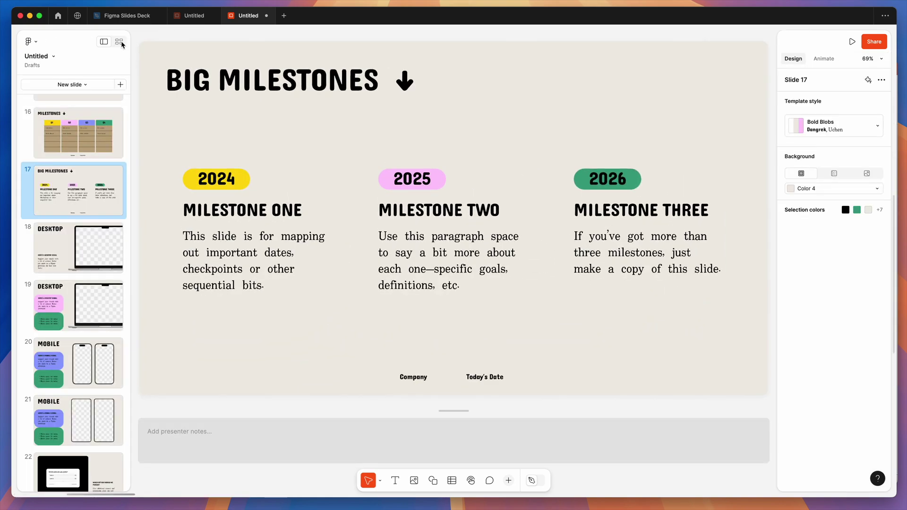
pyautogui.click(119, 42)
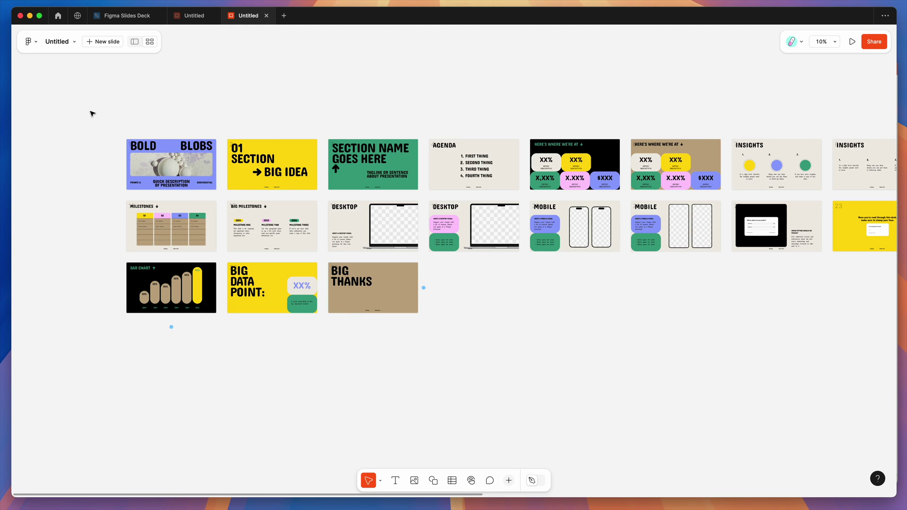
pyautogui.moveTo(90, 111); pyautogui.dragTo(802, 361)
pyautogui.hscroll(3, 566, 323)
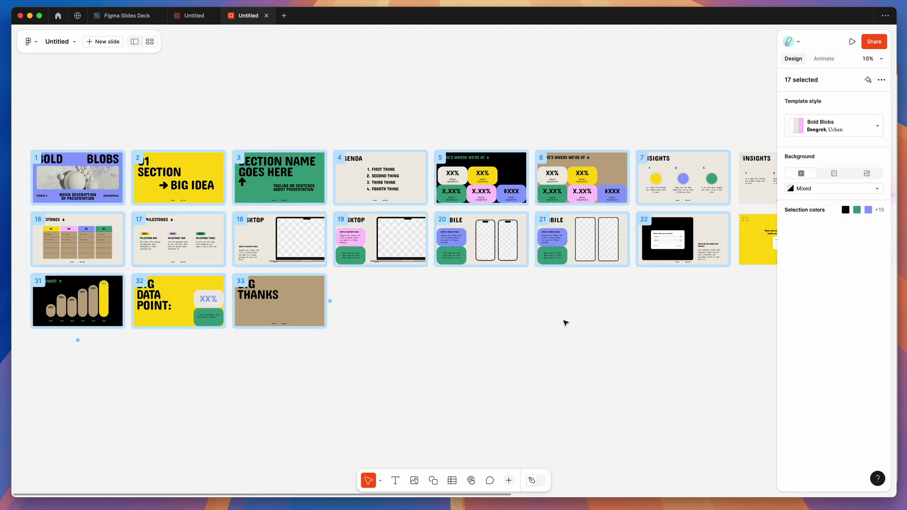
pyautogui.scroll(-5, 565, 323)
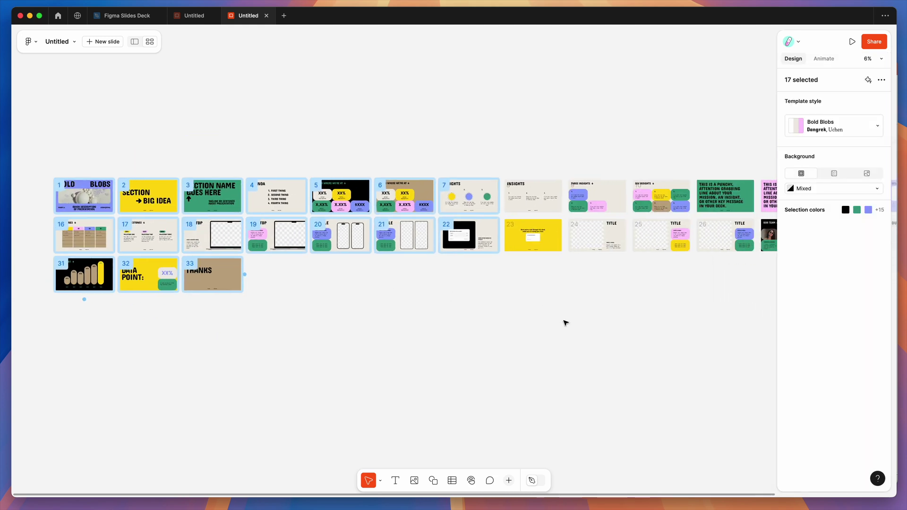
pyautogui.click(395, 170)
# Step: Select the first 12 slides in the top row of the Bold Blobs deck and copy them
pyautogui.hscroll(2, 255, 170)
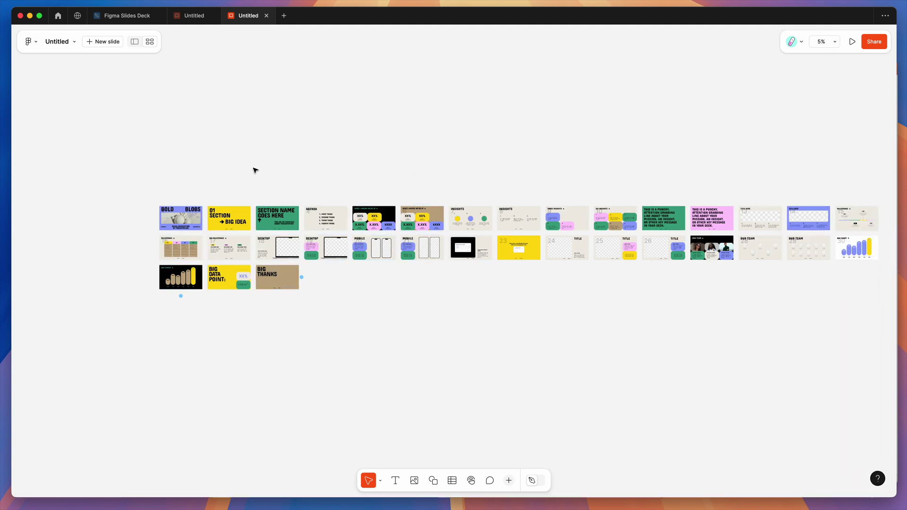
pyautogui.moveTo(144, 174); pyautogui.dragTo(738, 234)
pyautogui.scroll(2, 446, 218)
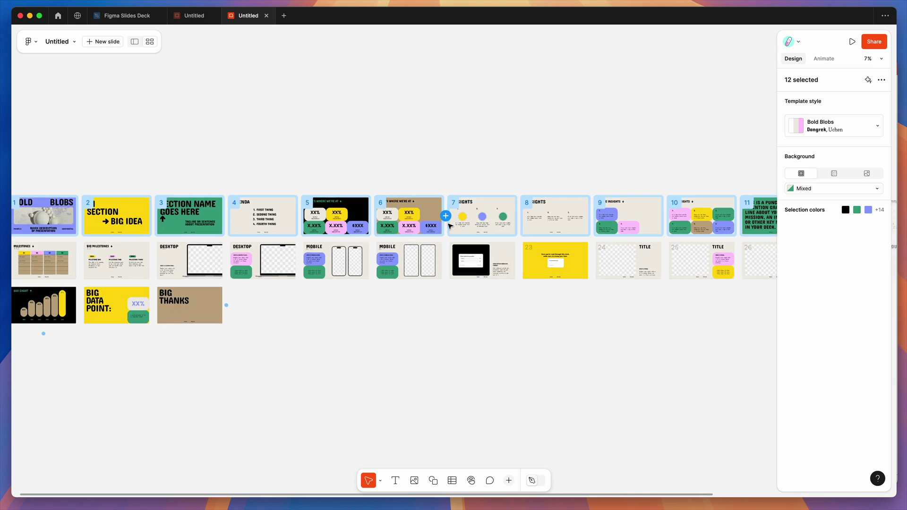
pyautogui.hscroll(3, 385, 225)
pyautogui.hscroll(-5, 386, 226)
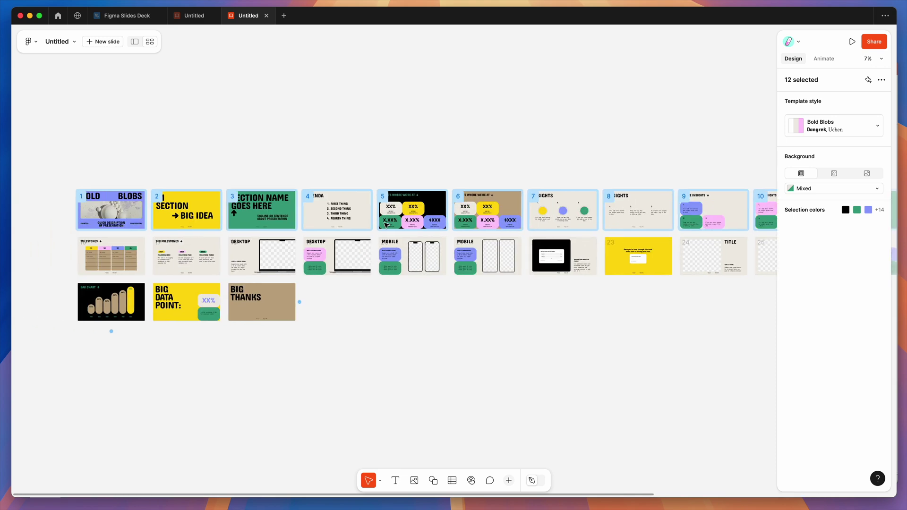
pyautogui.rightClick(333, 215)
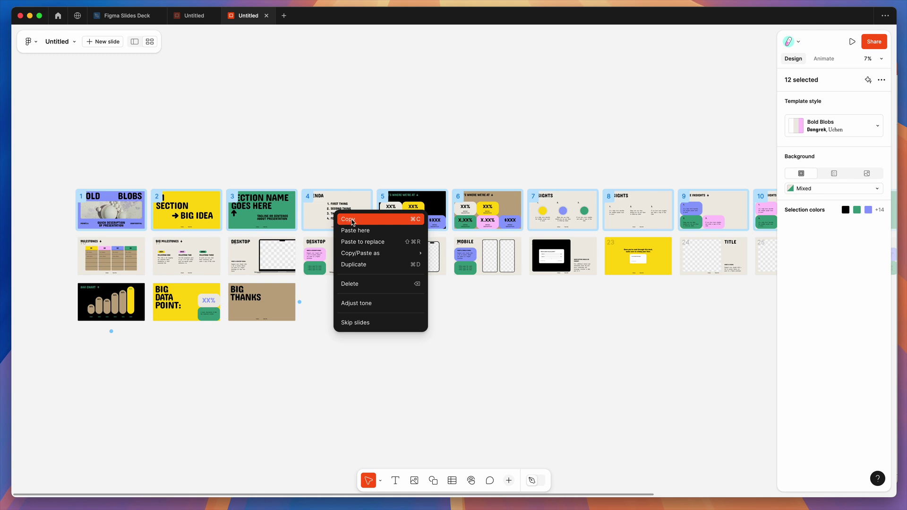
pyautogui.click(352, 220)
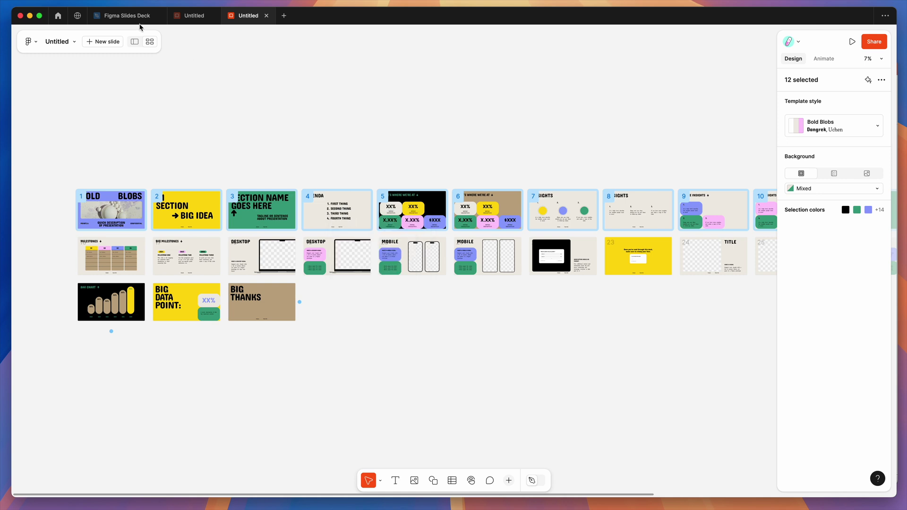
# Step: Add a second page to the Figma Slides Deck file and paste the copied slides onto its canvas
pyautogui.moveTo(132, 22)
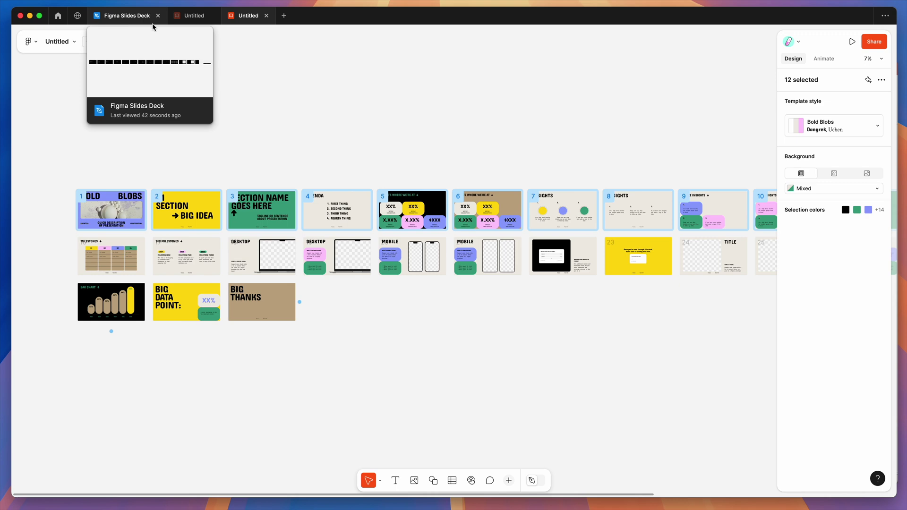
pyautogui.click(121, 17)
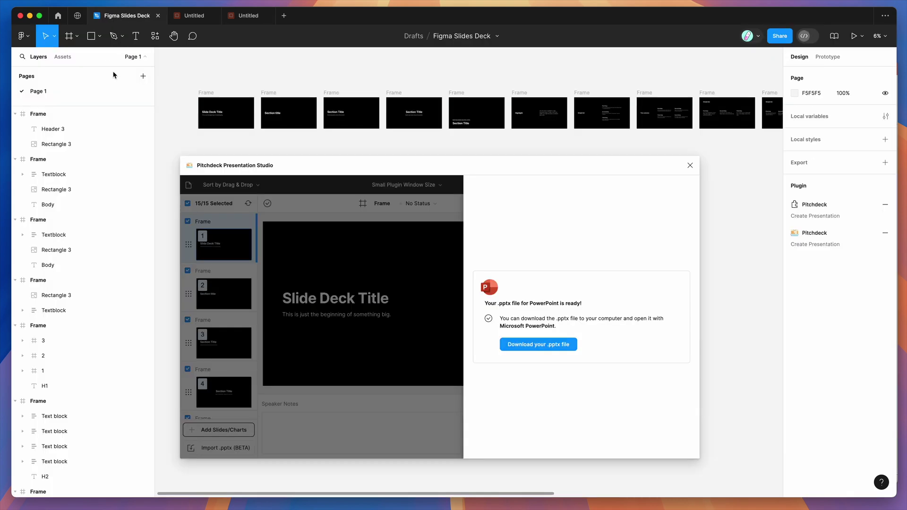
pyautogui.click(142, 77)
pyautogui.click(285, 119)
pyautogui.rightClick(262, 101)
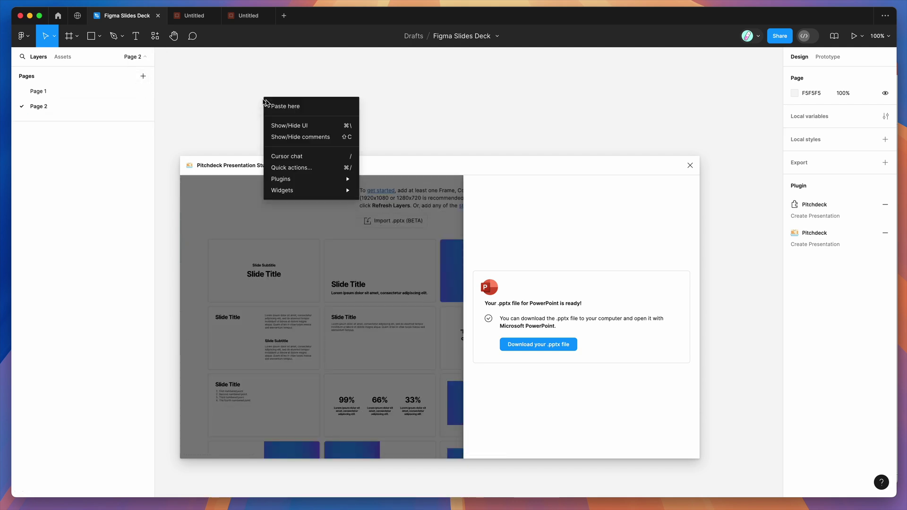
pyautogui.click(280, 111)
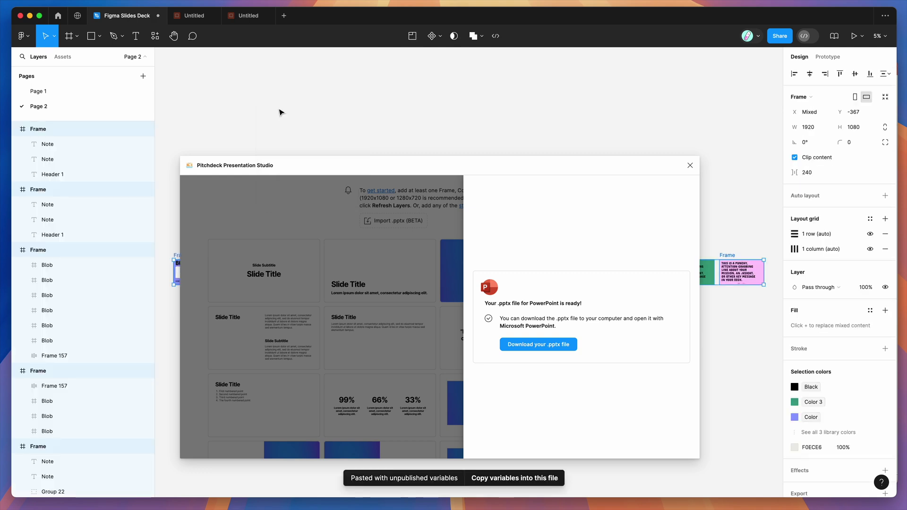
# Step: Dismiss the finished PowerPoint export, close Pitchdeck Presentation Studio and relaunch it to load the pasted frames
pyautogui.click(364, 214)
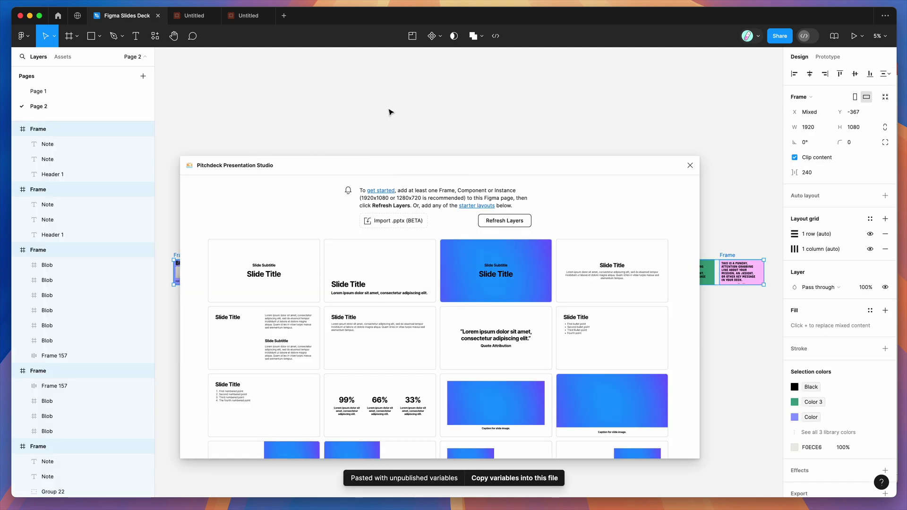
pyautogui.scroll(-5, 388, 112)
pyautogui.scroll(-3, 390, 112)
pyautogui.scroll(-2, 388, 112)
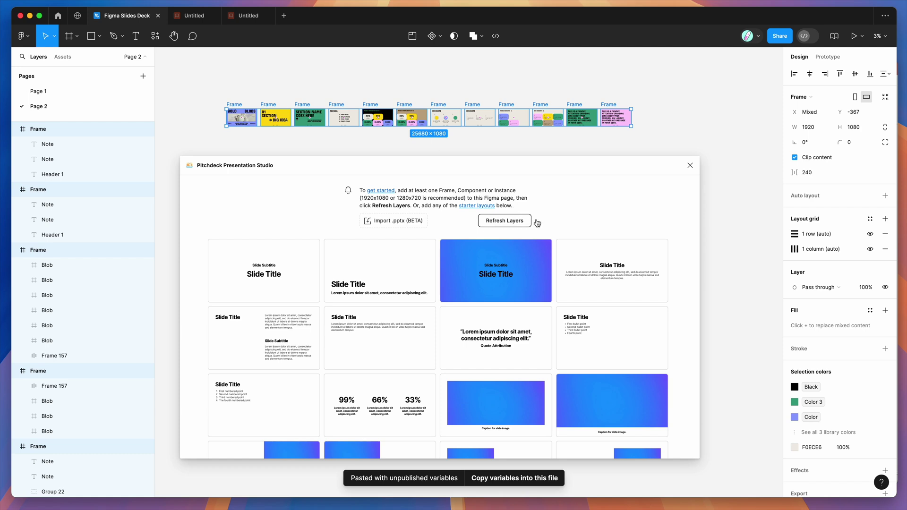
pyautogui.click(689, 166)
pyautogui.click(651, 172)
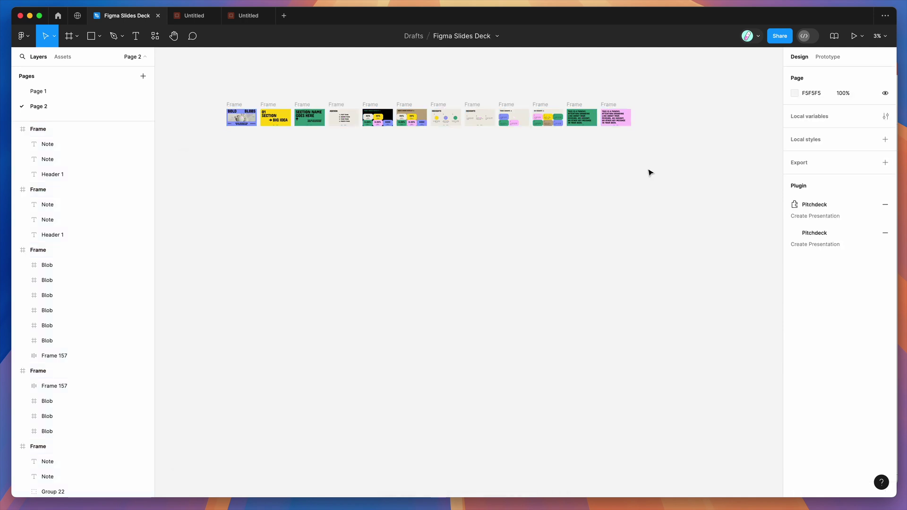
pyautogui.click(806, 233)
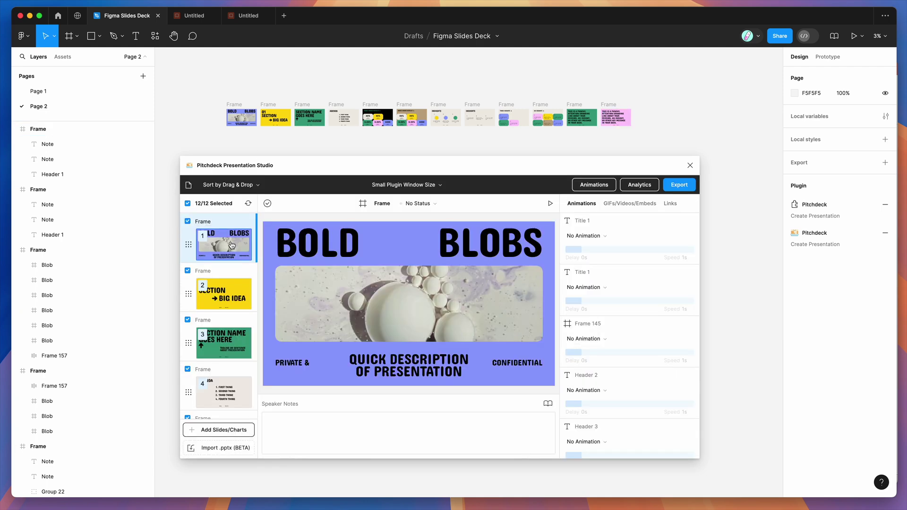
# Step: Preview slides 2, 6 and 1 in the plugin and compare them with the original Bold Blobs slide deck
pyautogui.click(226, 296)
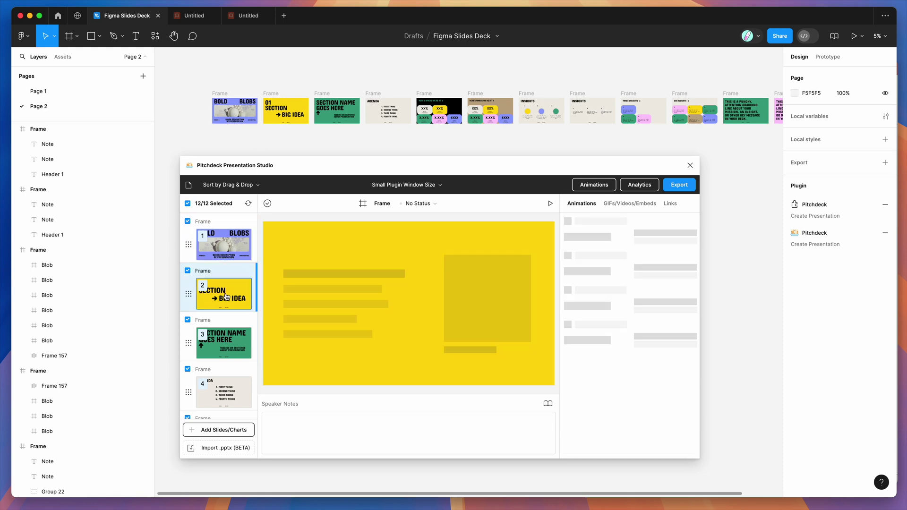
pyautogui.click(241, 16)
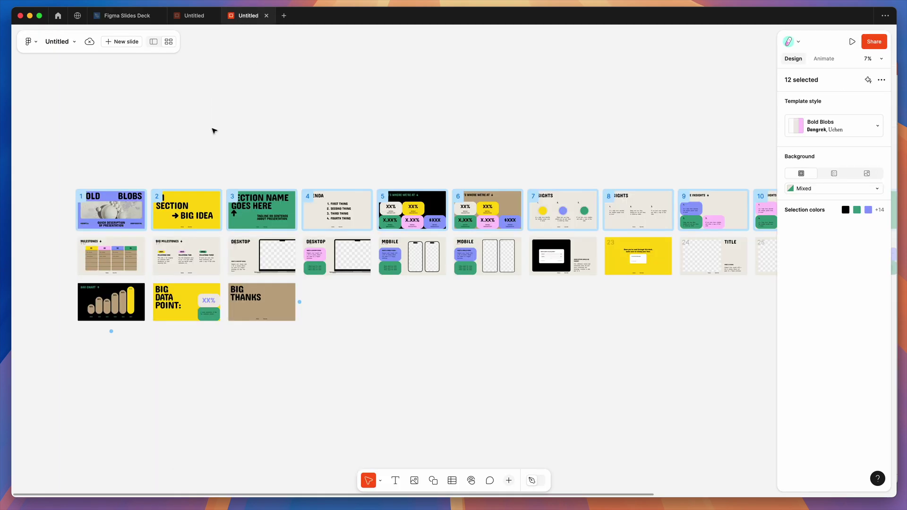
pyautogui.click(133, 19)
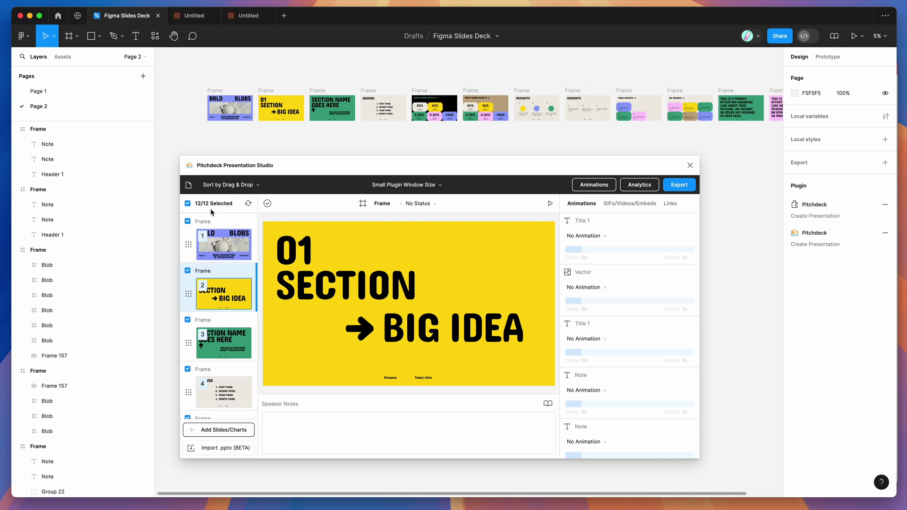
pyautogui.scroll(-5, 224, 288)
pyautogui.click(225, 288)
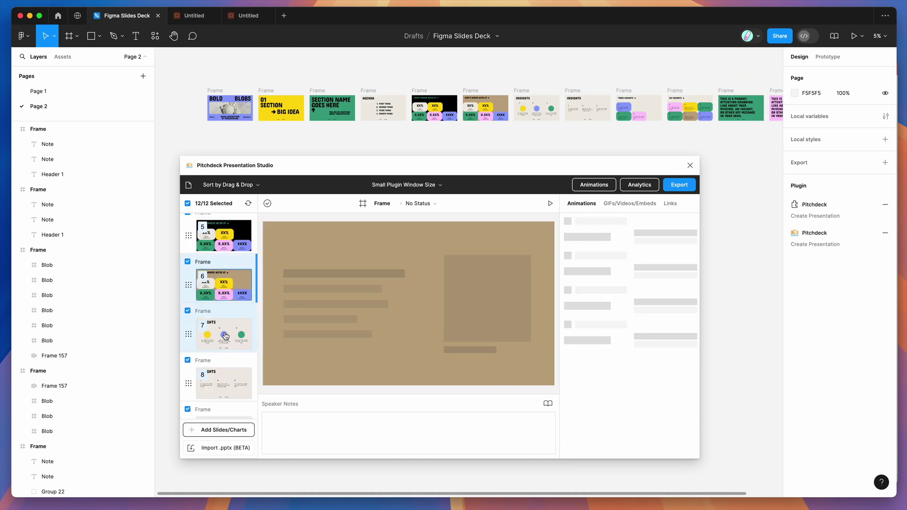
pyautogui.scroll(5, 225, 290)
pyautogui.click(225, 246)
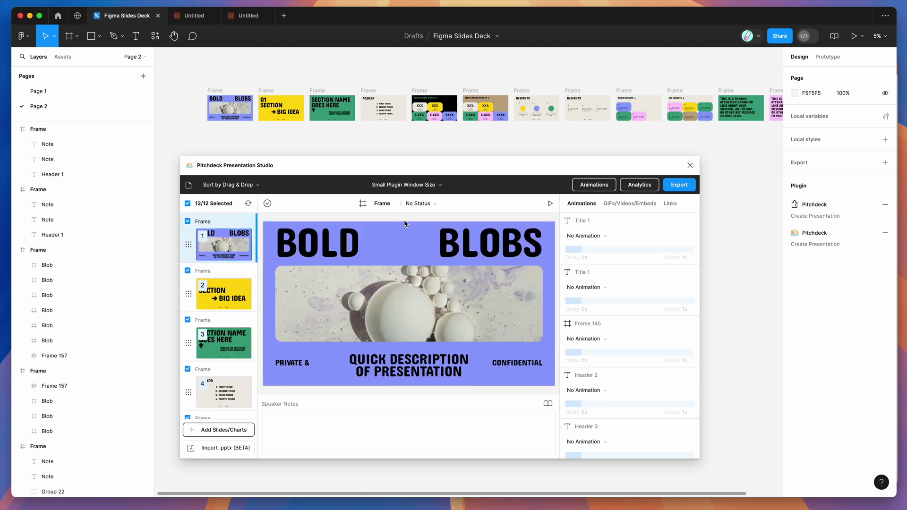
# Step: Export the 12 selected Bold Blobs slides as a PowerPoint (.pptx) file with editable text
pyautogui.click(678, 185)
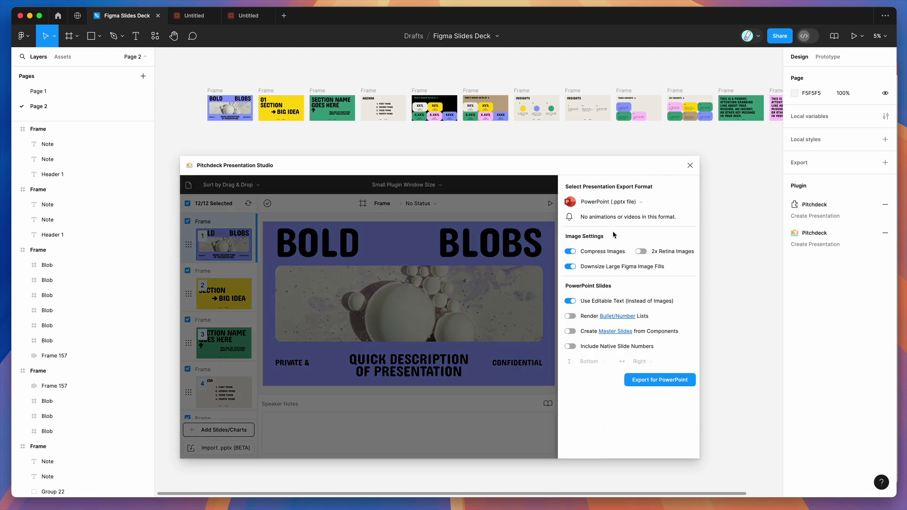
pyautogui.click(652, 254)
pyautogui.click(604, 270)
pyautogui.click(602, 251)
pyautogui.click(645, 383)
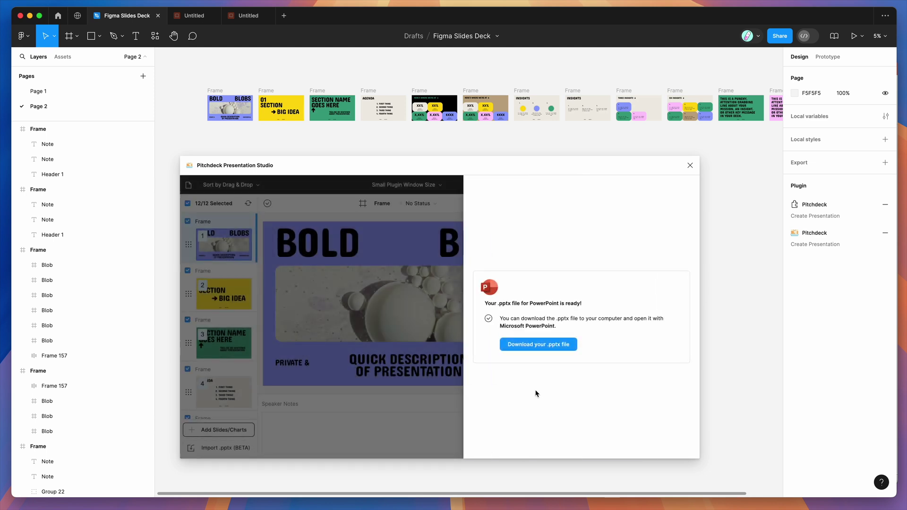
# Step: Download the finished .pptx file and save it to the Desktop under its suggested name
pyautogui.moveTo(486, 305); pyautogui.dragTo(560, 304)
pyautogui.click(553, 306)
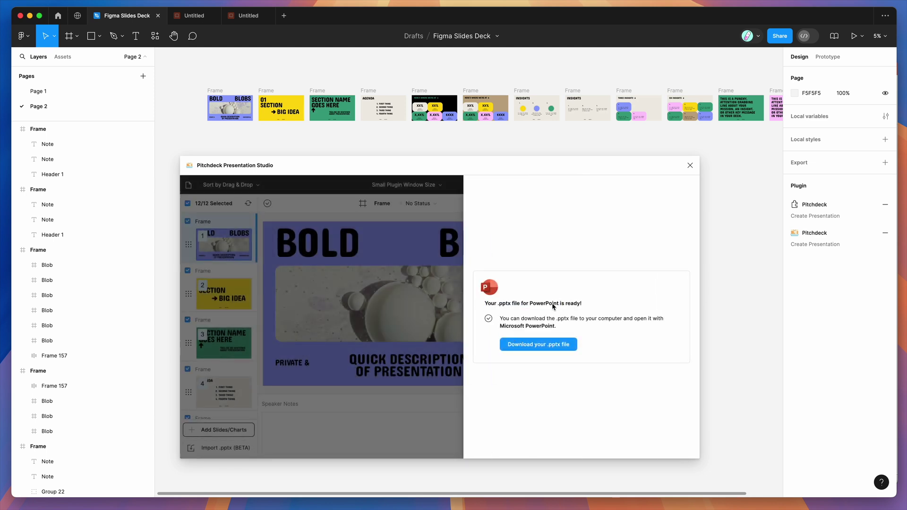
pyautogui.click(533, 348)
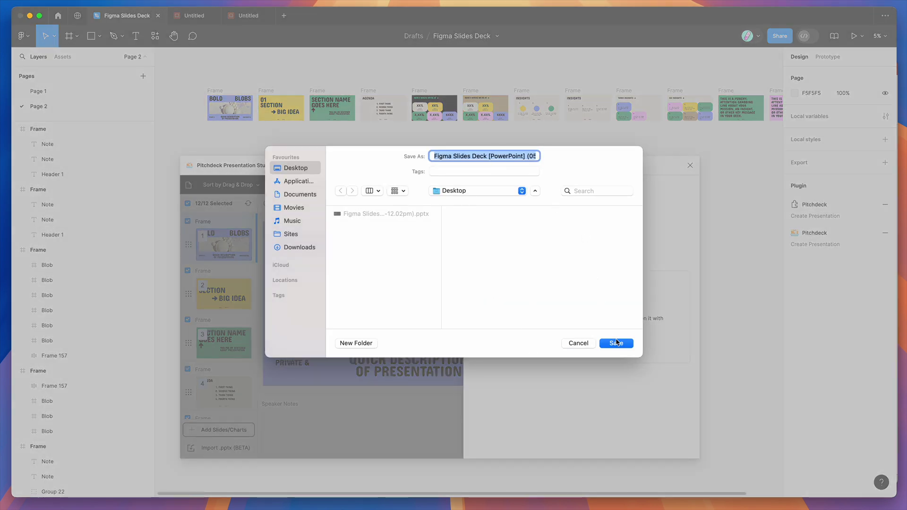
pyautogui.click(616, 343)
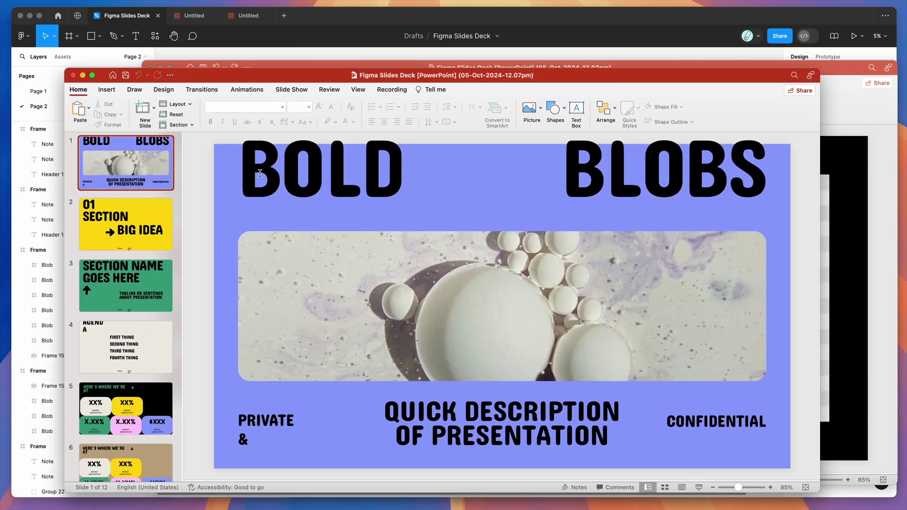
# Step: In the exported PowerPoint deck, check the BOLD and BLOBS titles on slide 1 for text editability and position
pyautogui.click(254, 173)
pyautogui.click(624, 163)
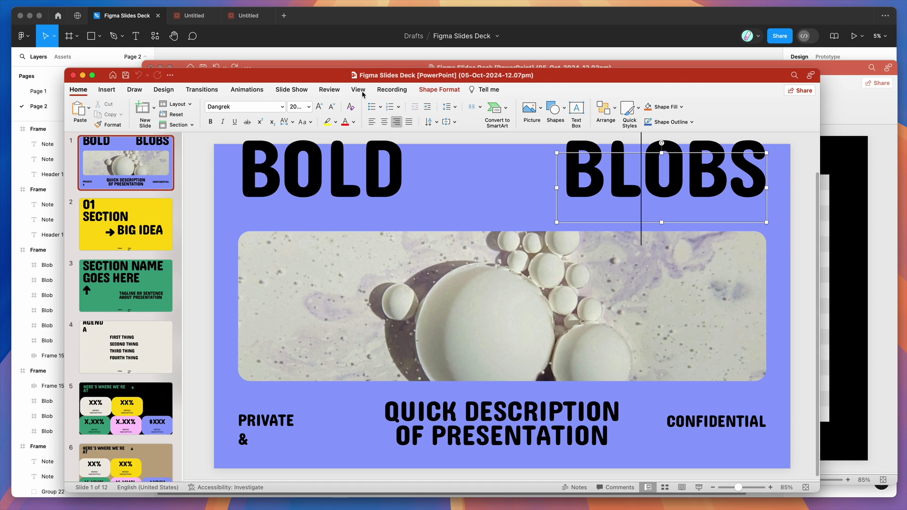
# Step: Switch to Figma and compare the BOLD title's text highlight with its bounding box on the first frame
pyautogui.press('super+Tab')
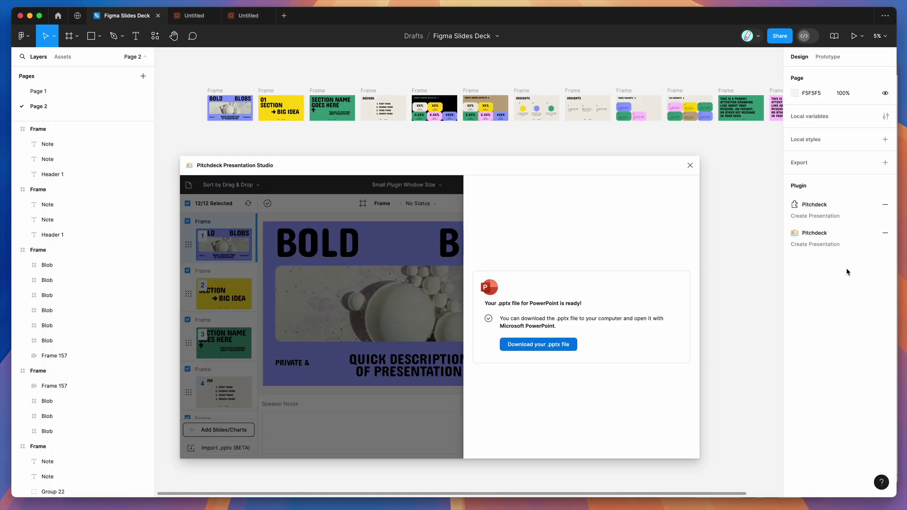
pyautogui.hscroll(-2, 504, 144)
pyautogui.scroll(5, 348, 121)
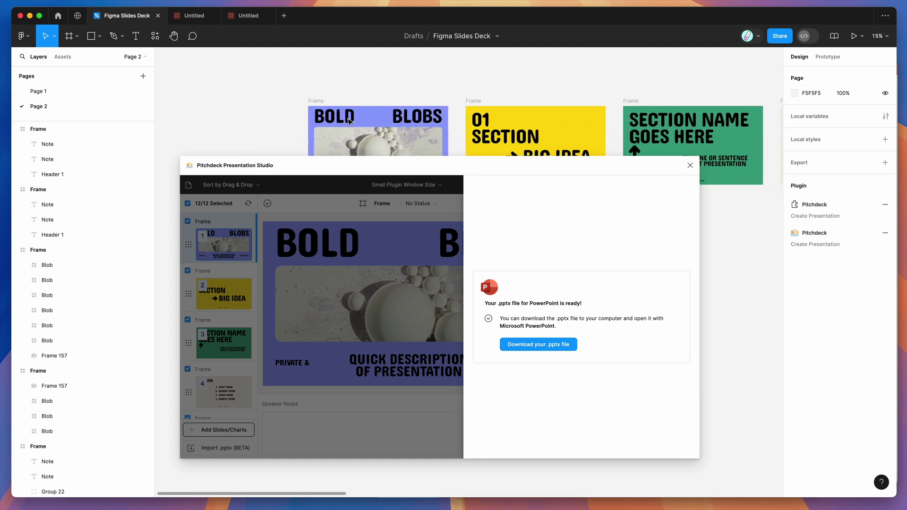
pyautogui.scroll(3, 349, 121)
pyautogui.click(357, 100)
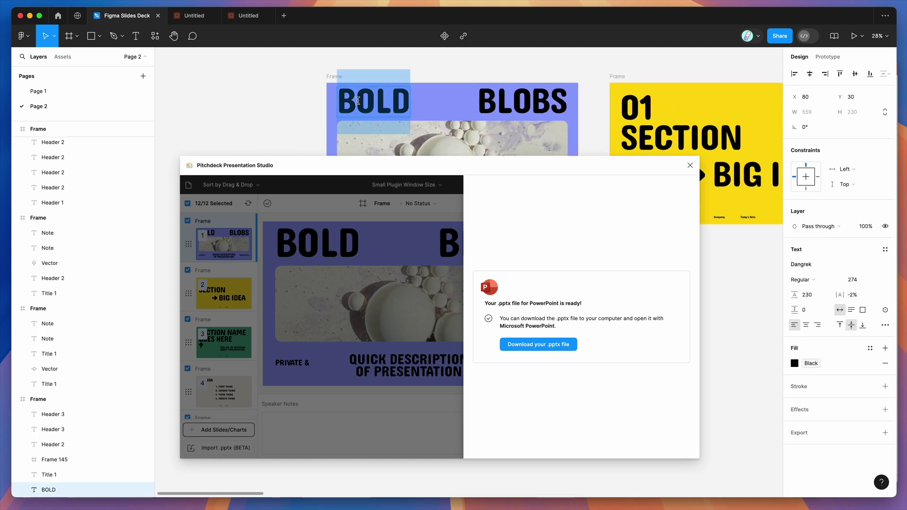
pyautogui.scroll(2, 357, 100)
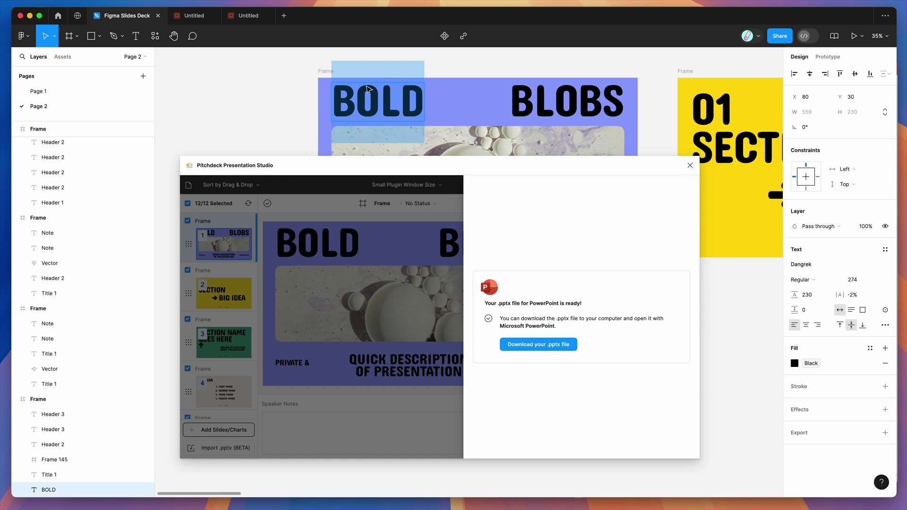
pyautogui.click(365, 97)
pyautogui.moveTo(340, 97); pyautogui.dragTo(425, 102)
pyautogui.click(379, 99)
pyautogui.scroll(2, 374, 96)
pyautogui.press('Escape')
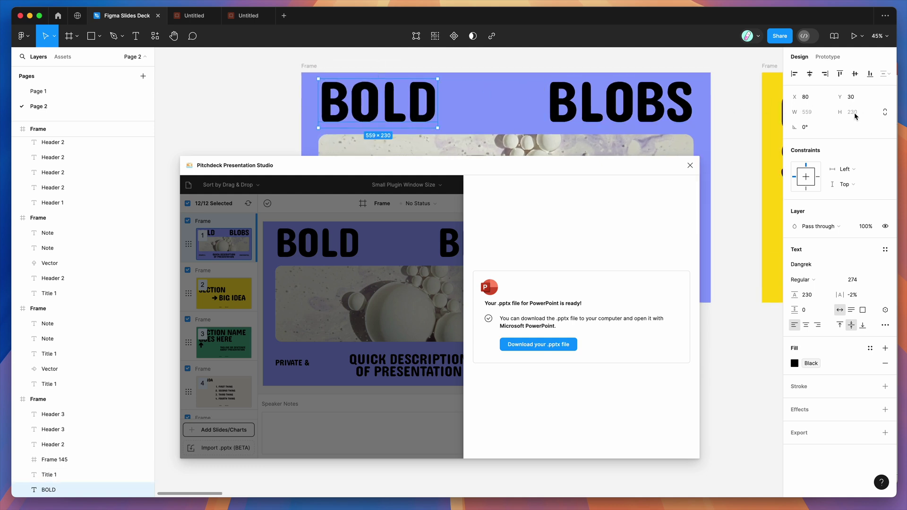
# Step: Examine how far the BOLD title's glyphs extend beyond its frame and check its line height setting
pyautogui.doubleClick(387, 113)
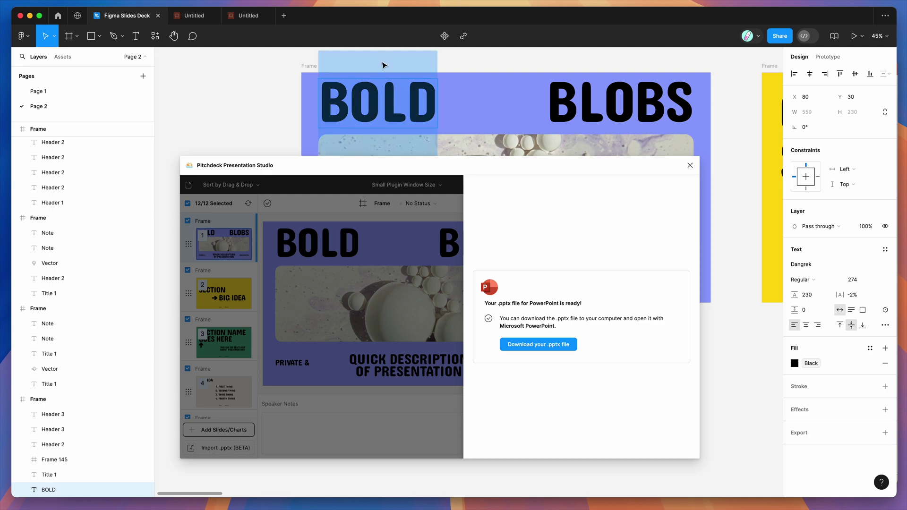
pyautogui.moveTo(319, 102); pyautogui.dragTo(400, 105)
pyautogui.click(380, 102)
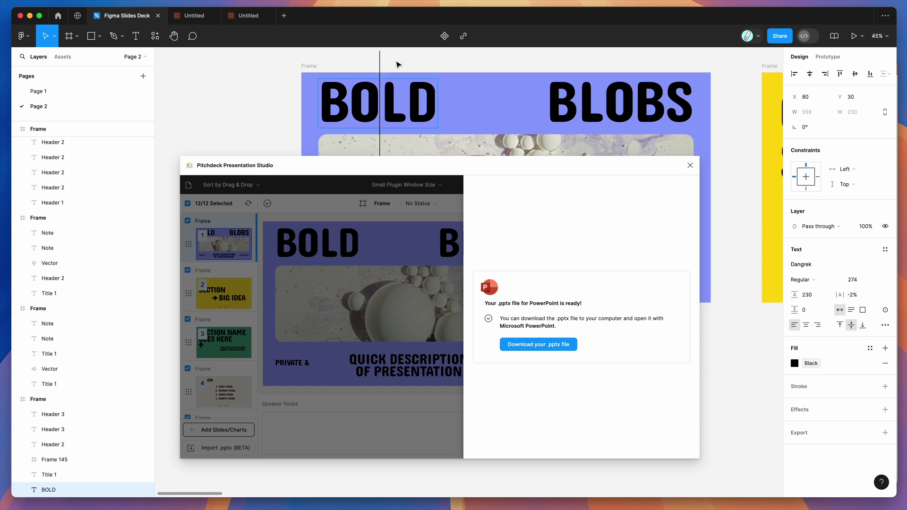
pyautogui.press('Escape')
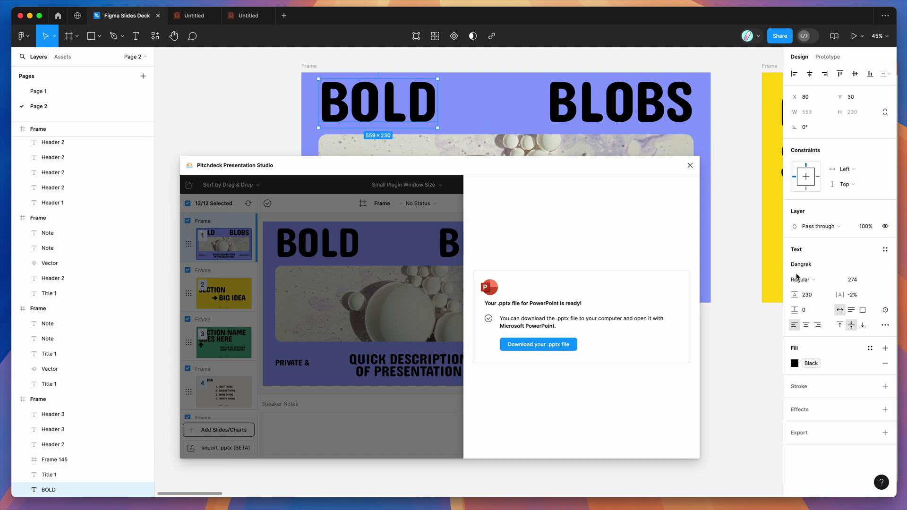
pyautogui.click(809, 296)
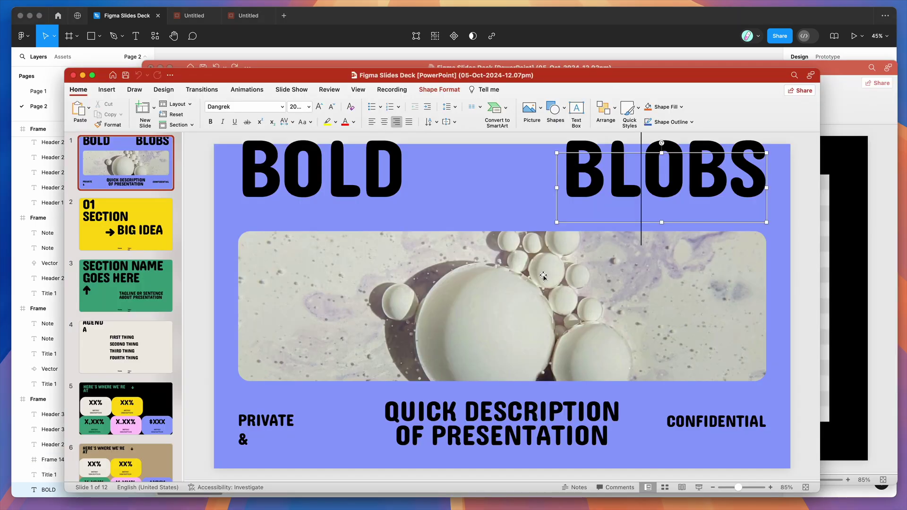
# Step: Switch to PowerPoint, move the BOLD title on slide 1 down inside the slide's top edge, and select the BLOBS title
pyautogui.click(385, 177)
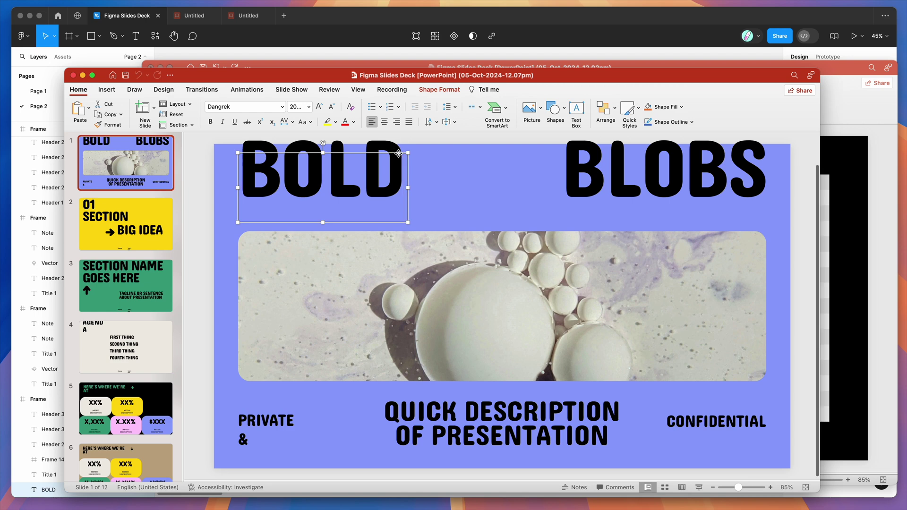
pyautogui.moveTo(398, 154); pyautogui.dragTo(398, 174)
pyautogui.click(621, 152)
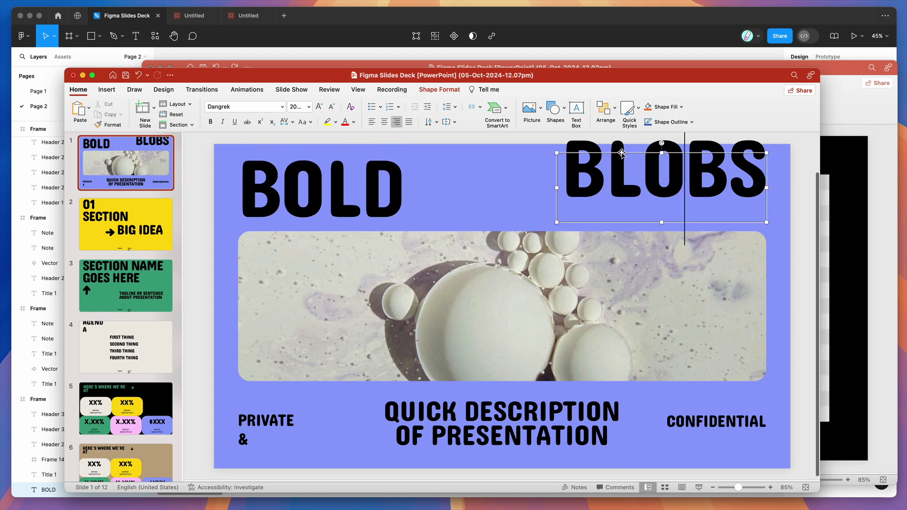